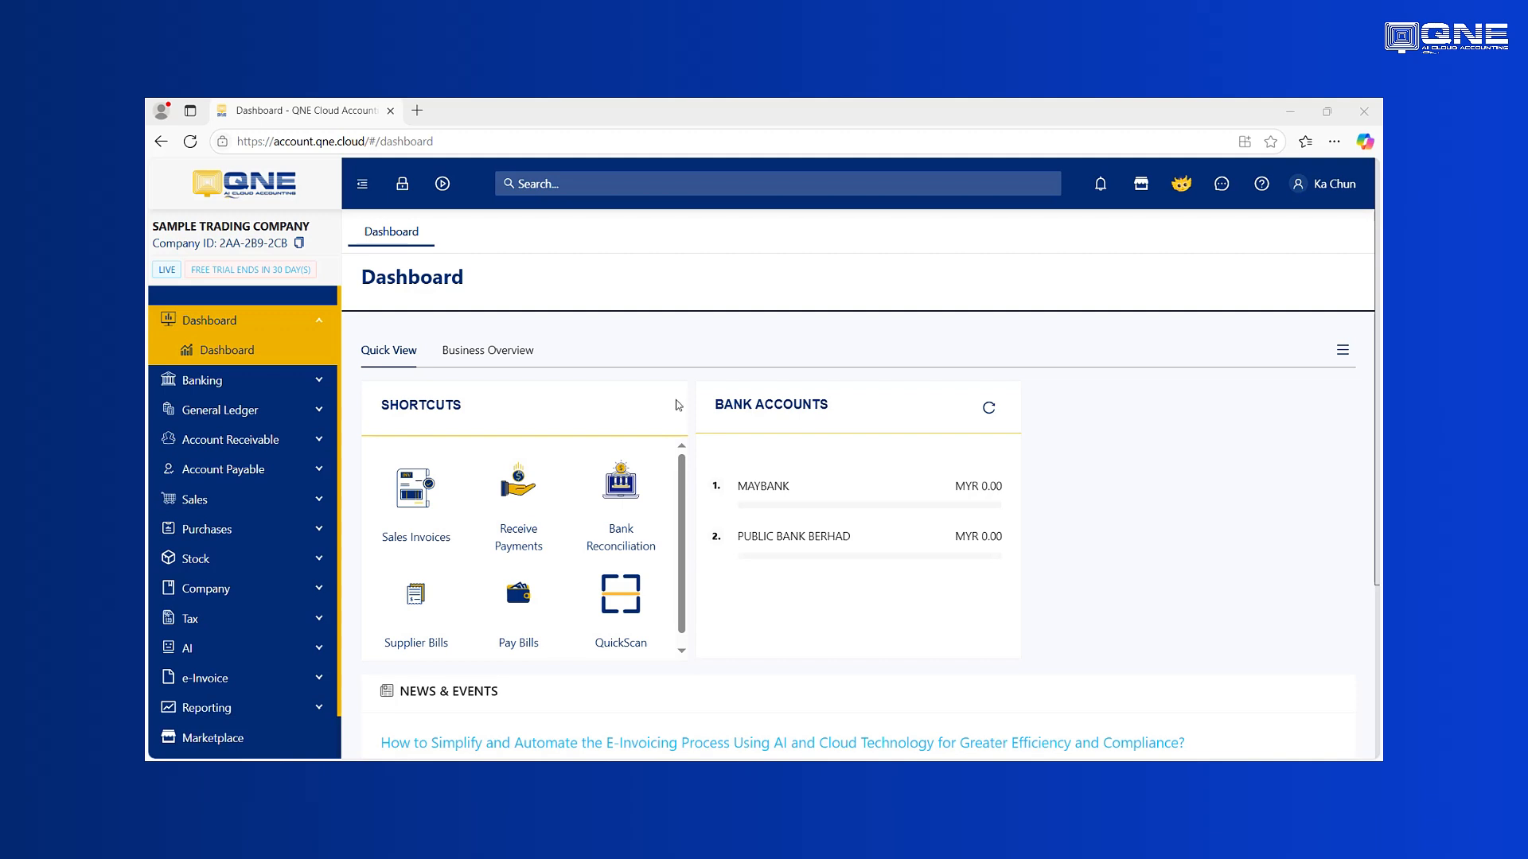
# Open the company's Data Migration tool and choose to import data by uploading CSV files
pyautogui.click(273, 588)
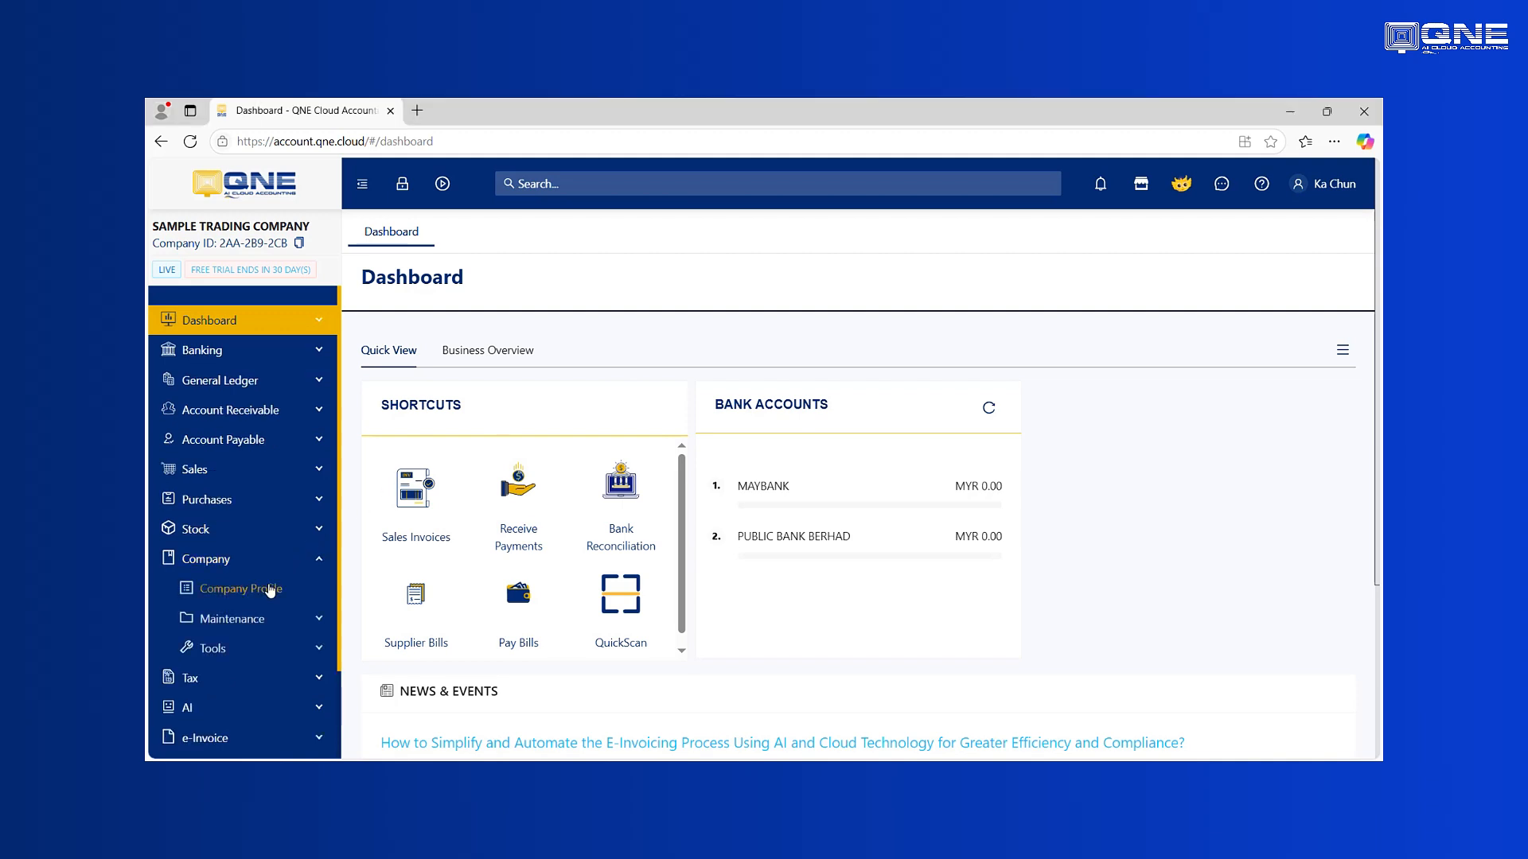
pyautogui.scroll(-1, 302, 572)
pyautogui.click(252, 568)
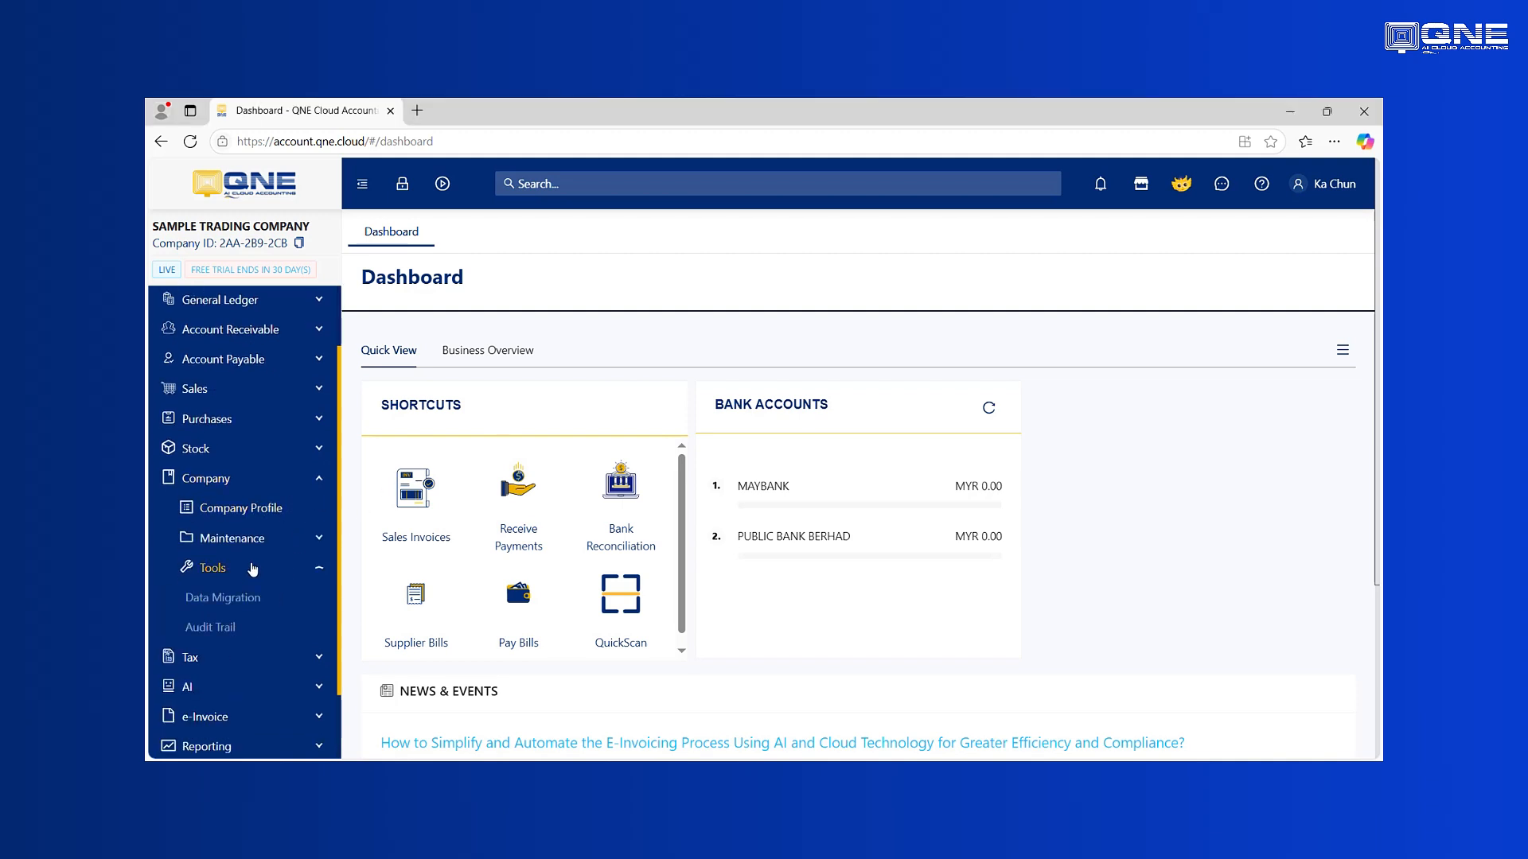
pyautogui.click(229, 609)
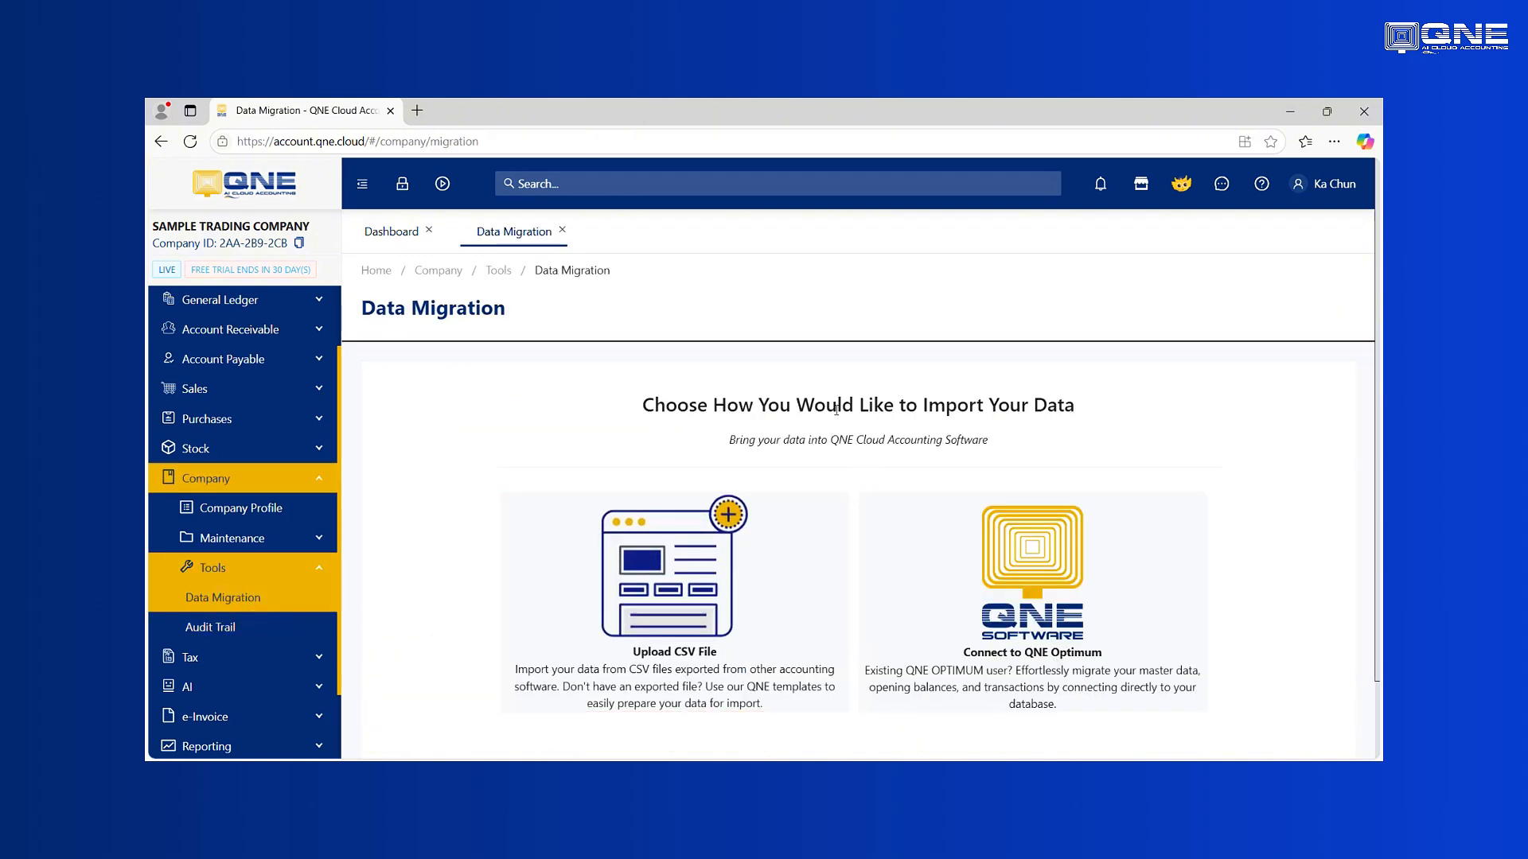
pyautogui.scroll(-1, 684, 541)
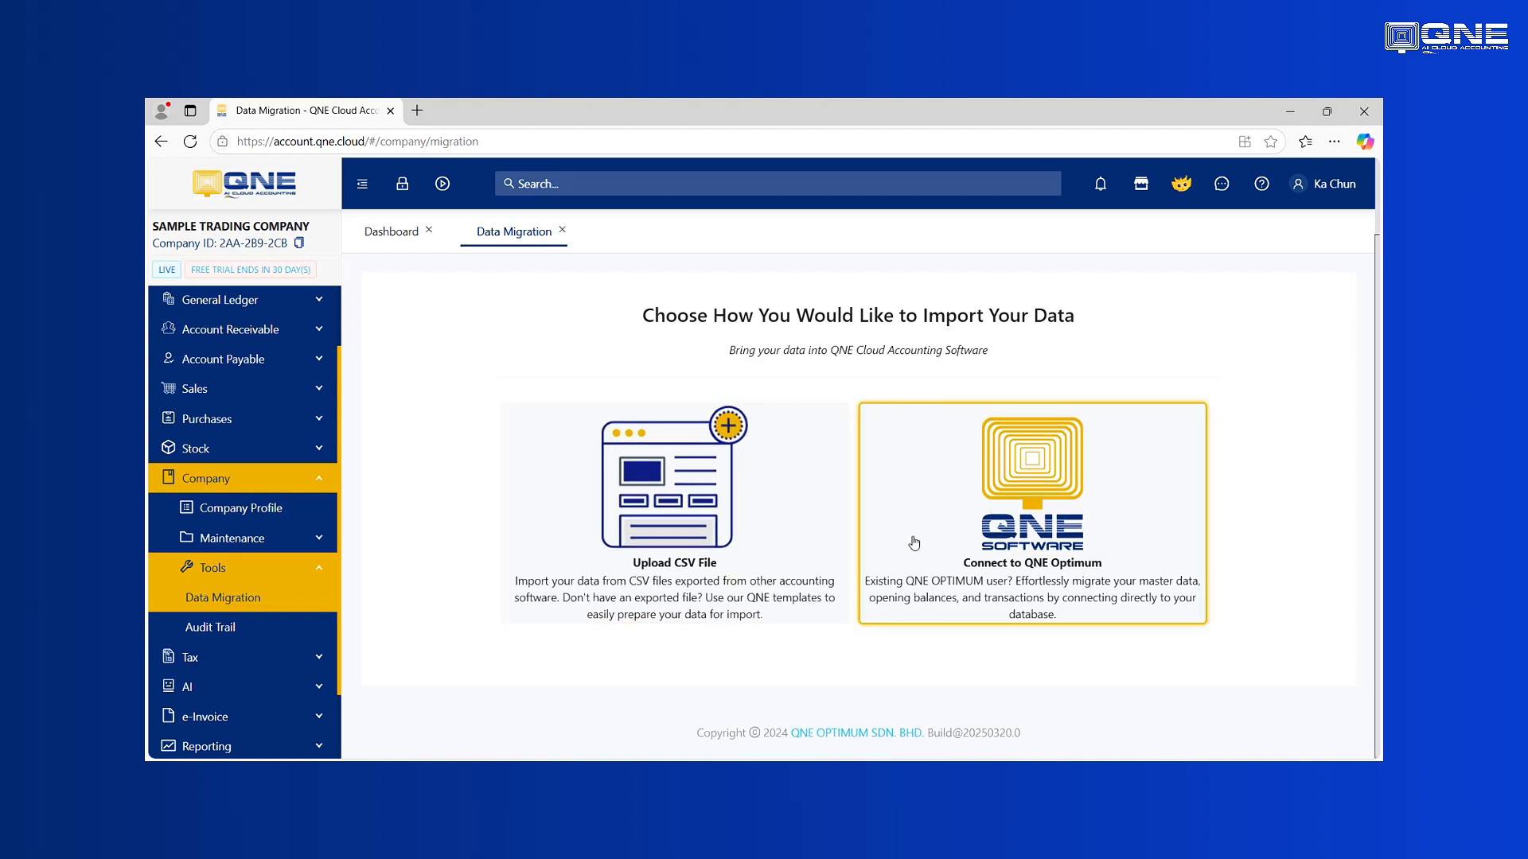
pyautogui.click(670, 520)
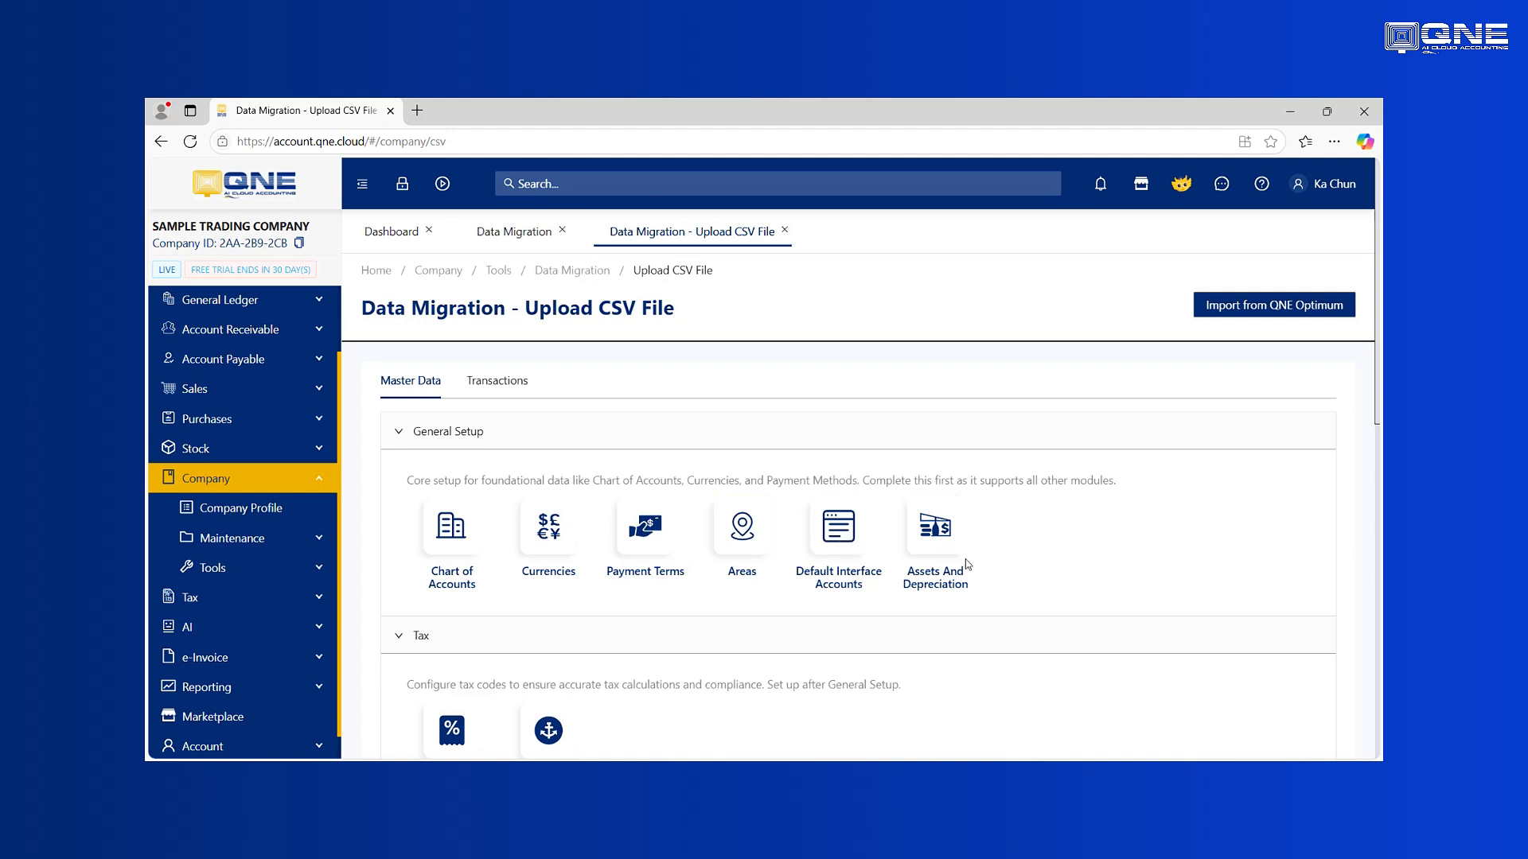
# Review the master data import categories from General Setup and Tax through Account Receivable, Account Payable and Stocks
pyautogui.scroll(-3, 965, 556)
pyautogui.scroll(-3, 963, 553)
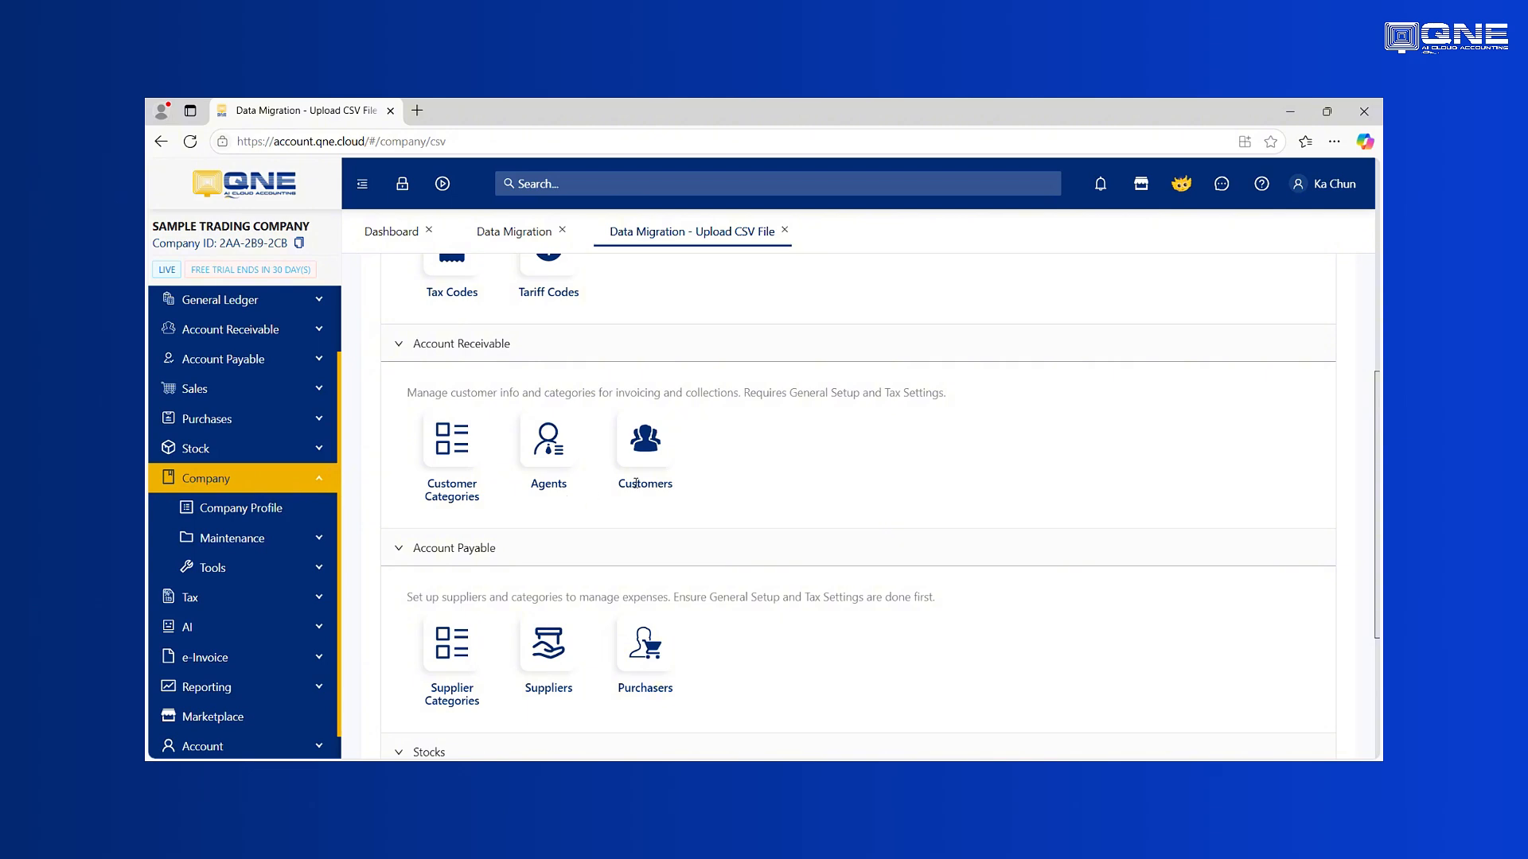
pyautogui.scroll(-1, 700, 480)
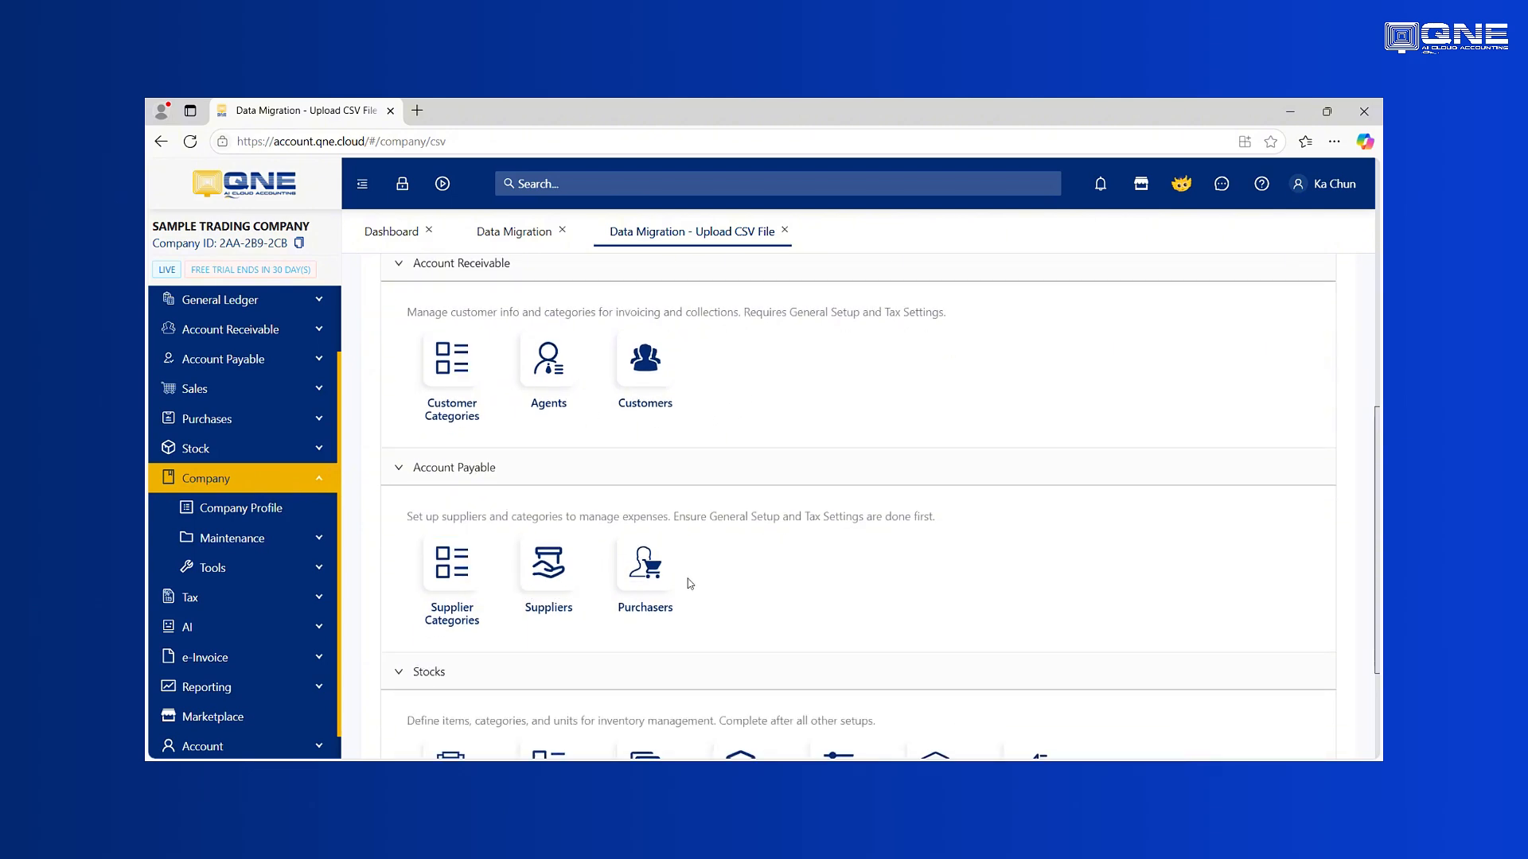
pyautogui.scroll(-2, 546, 561)
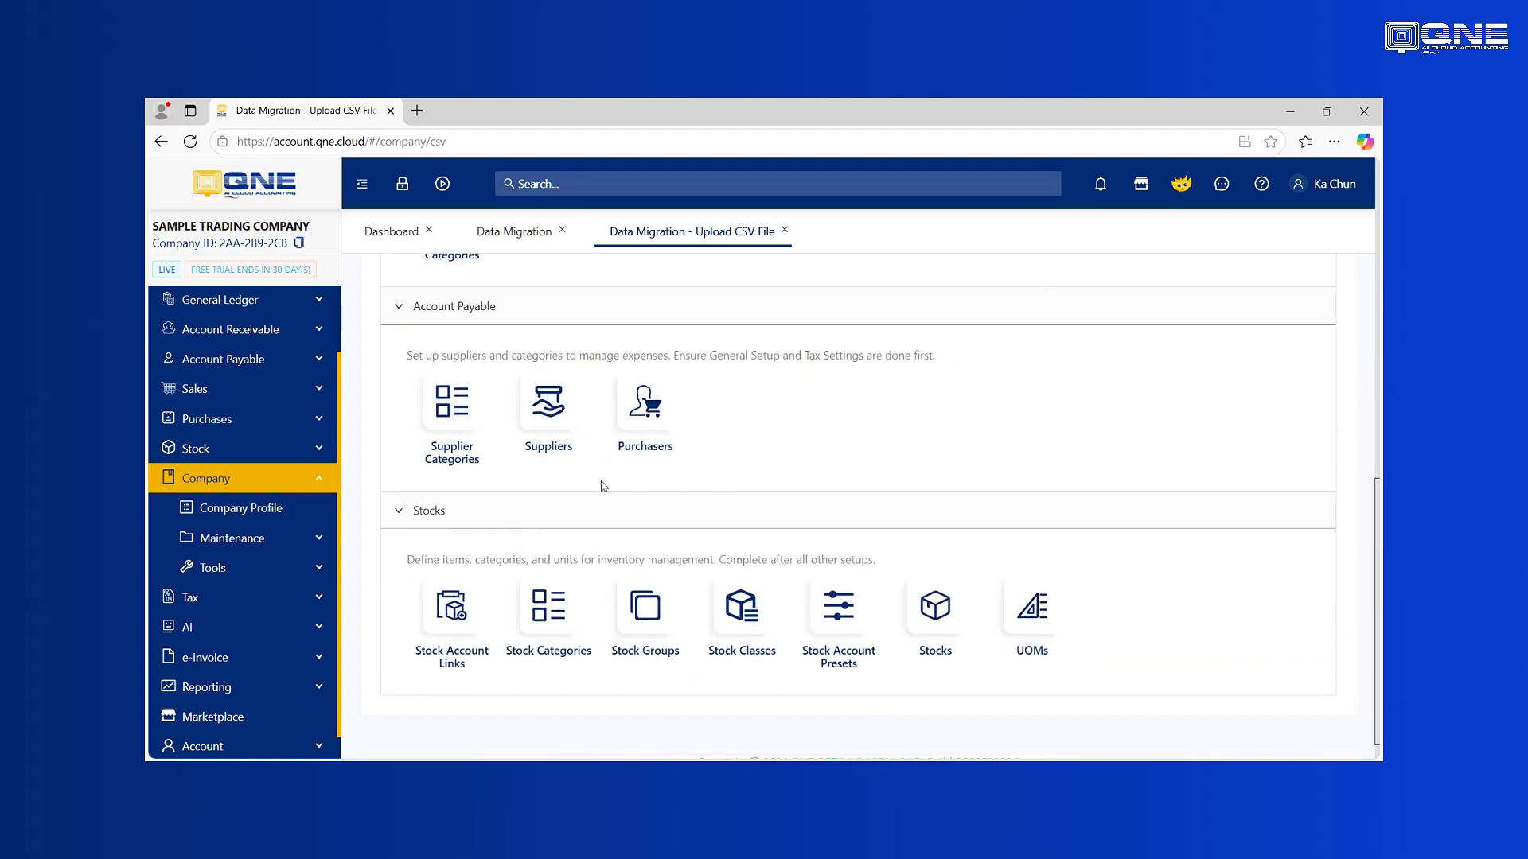
pyautogui.scroll(3, 666, 508)
pyautogui.scroll(3, 649, 511)
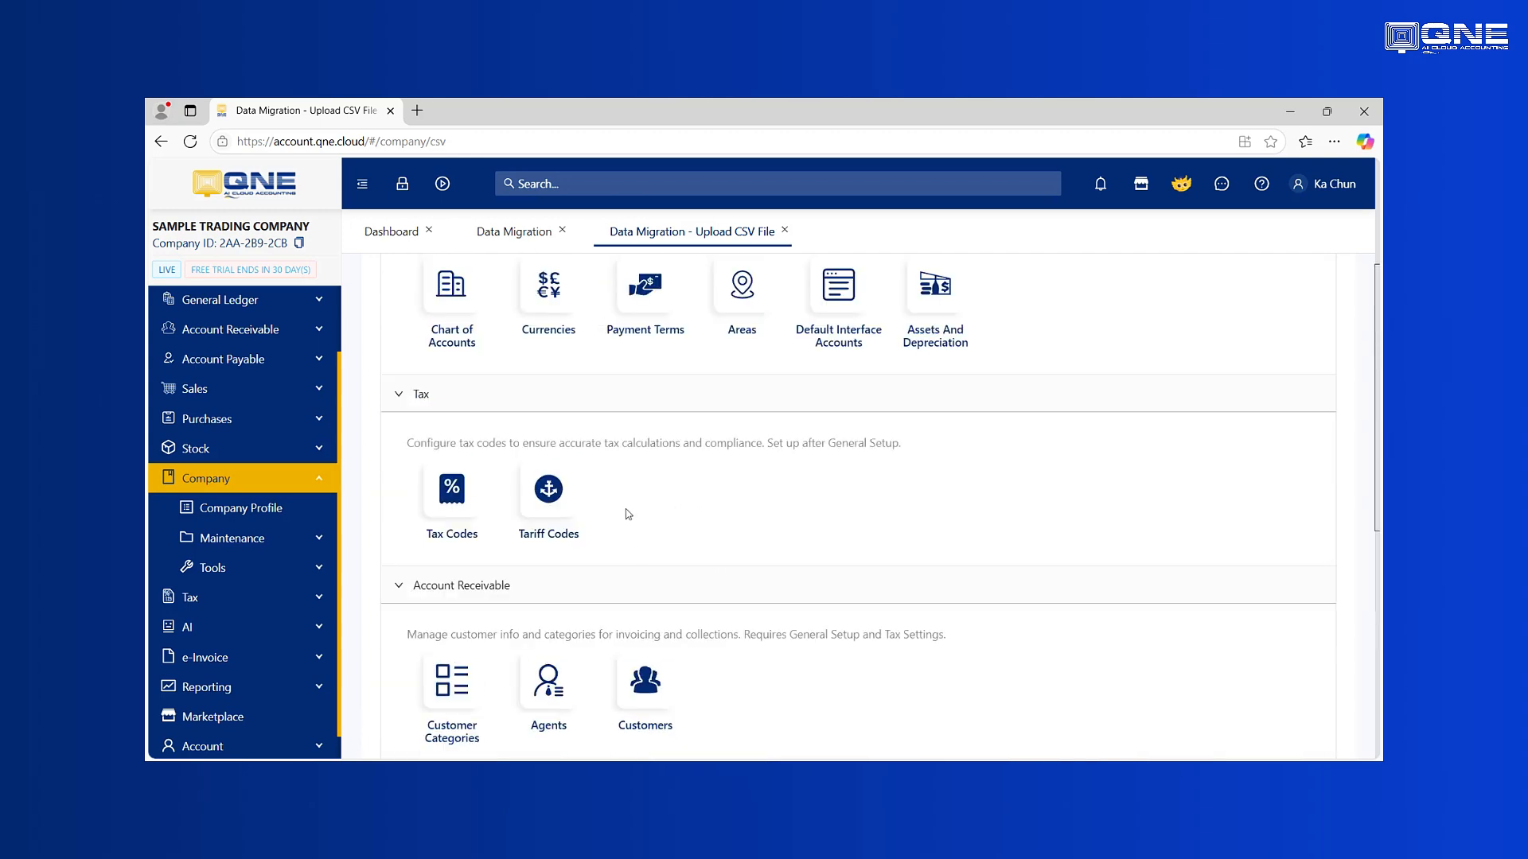
pyautogui.scroll(3, 796, 517)
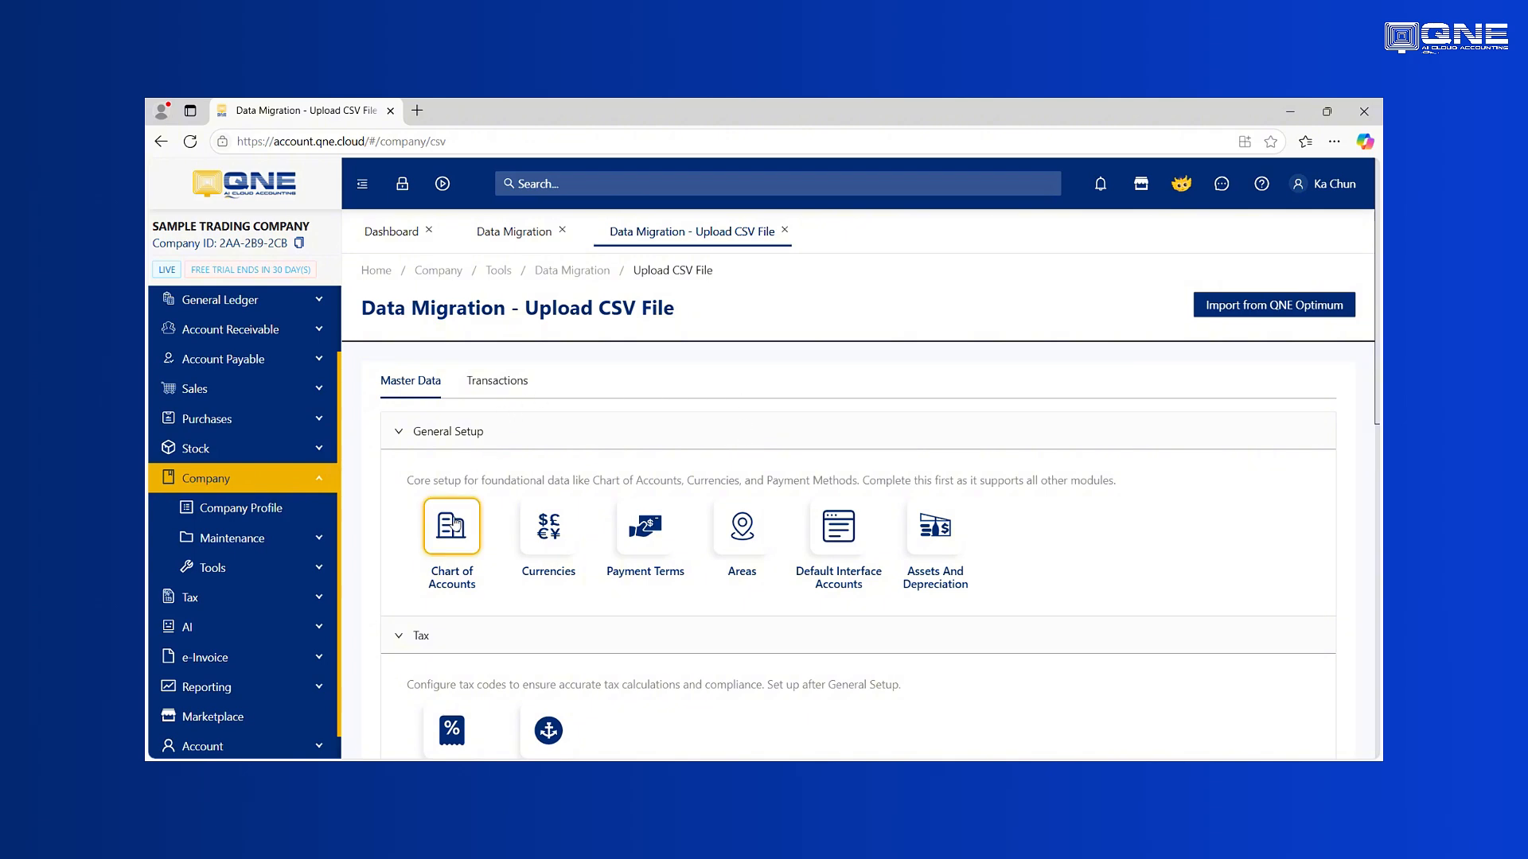
# Open the Chart of Accounts CSV import from General Setup and download the sample QNE import template
pyautogui.click(454, 525)
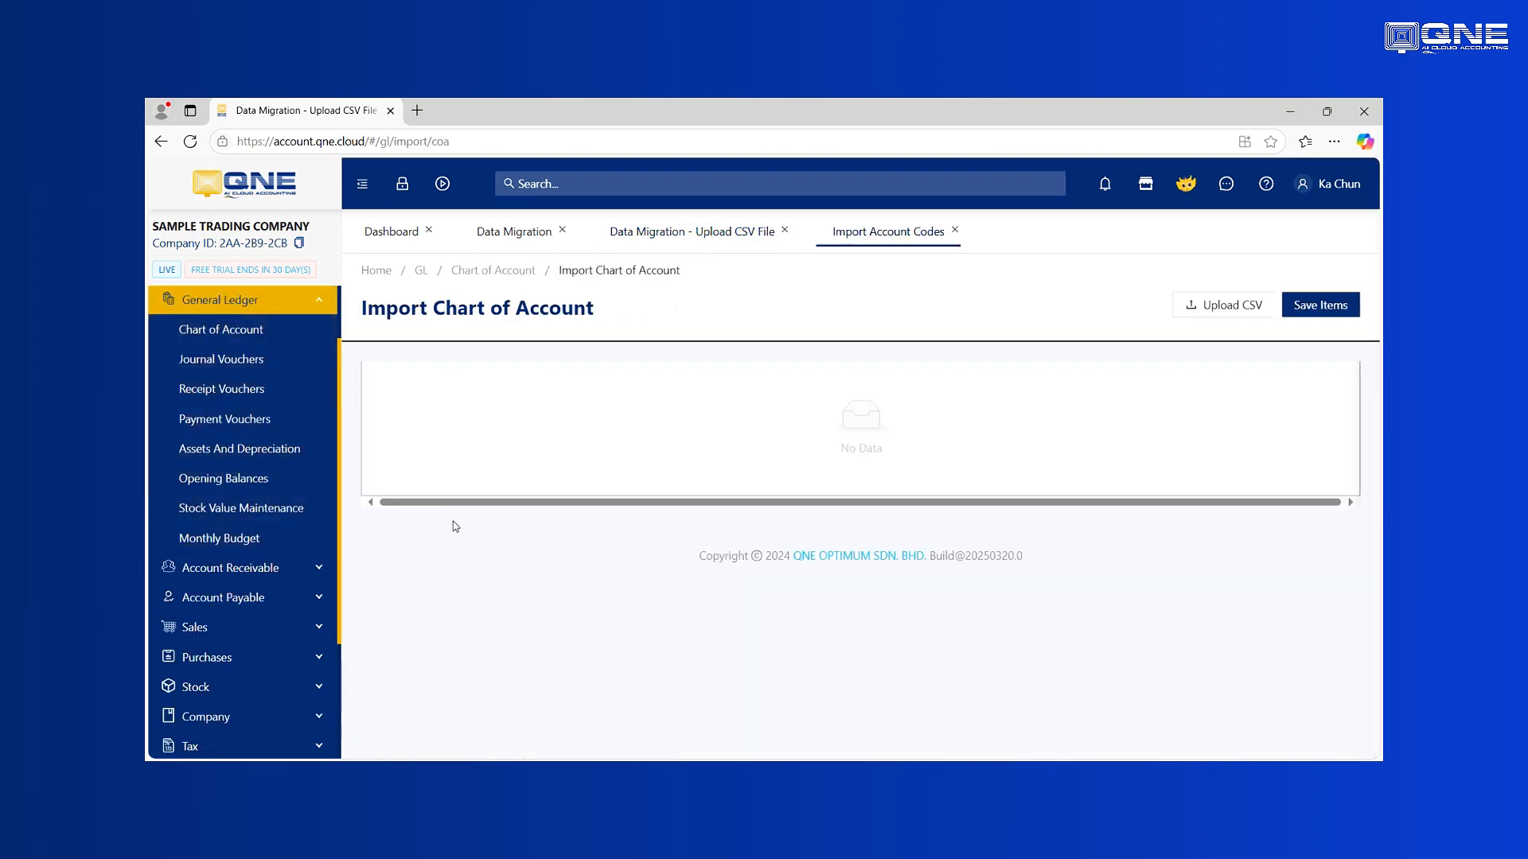
pyautogui.click(1224, 313)
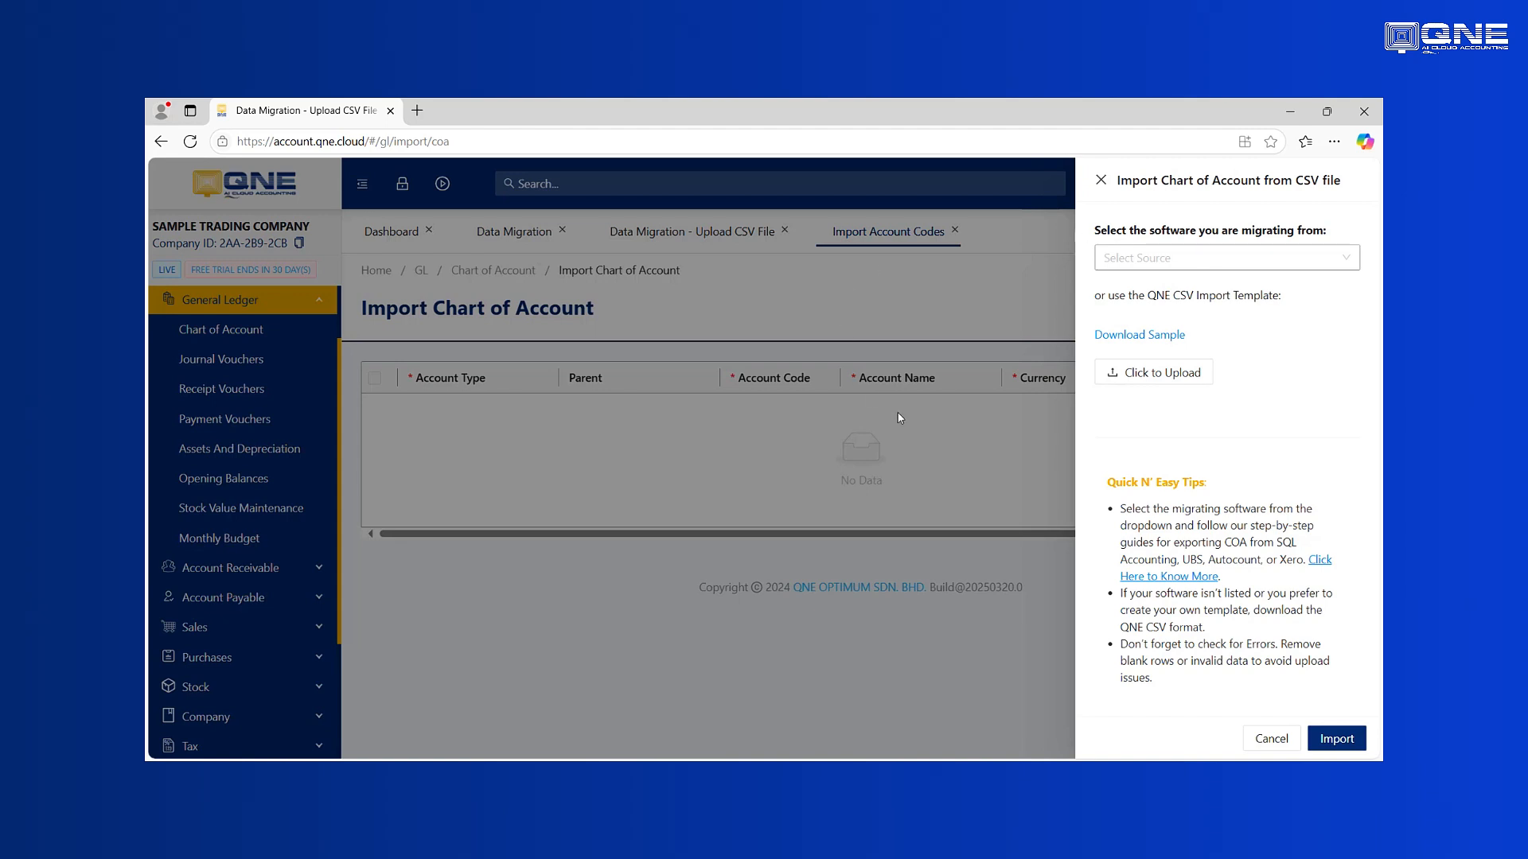
pyautogui.click(1124, 340)
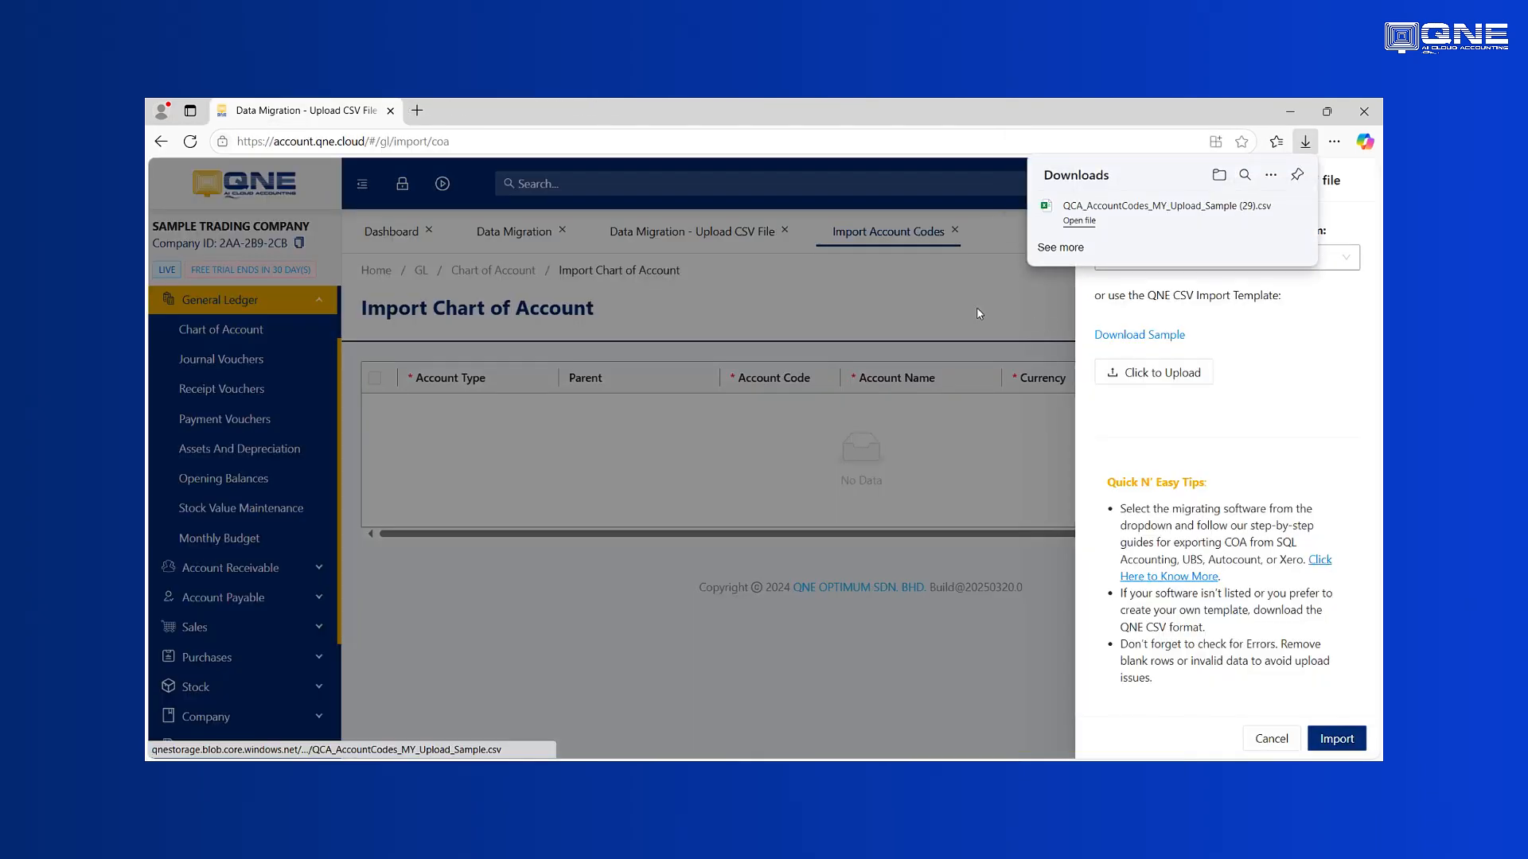
# Open the downloaded account codes sample in Excel, enable editing, and fit all column widths to their contents
pyautogui.click(1157, 224)
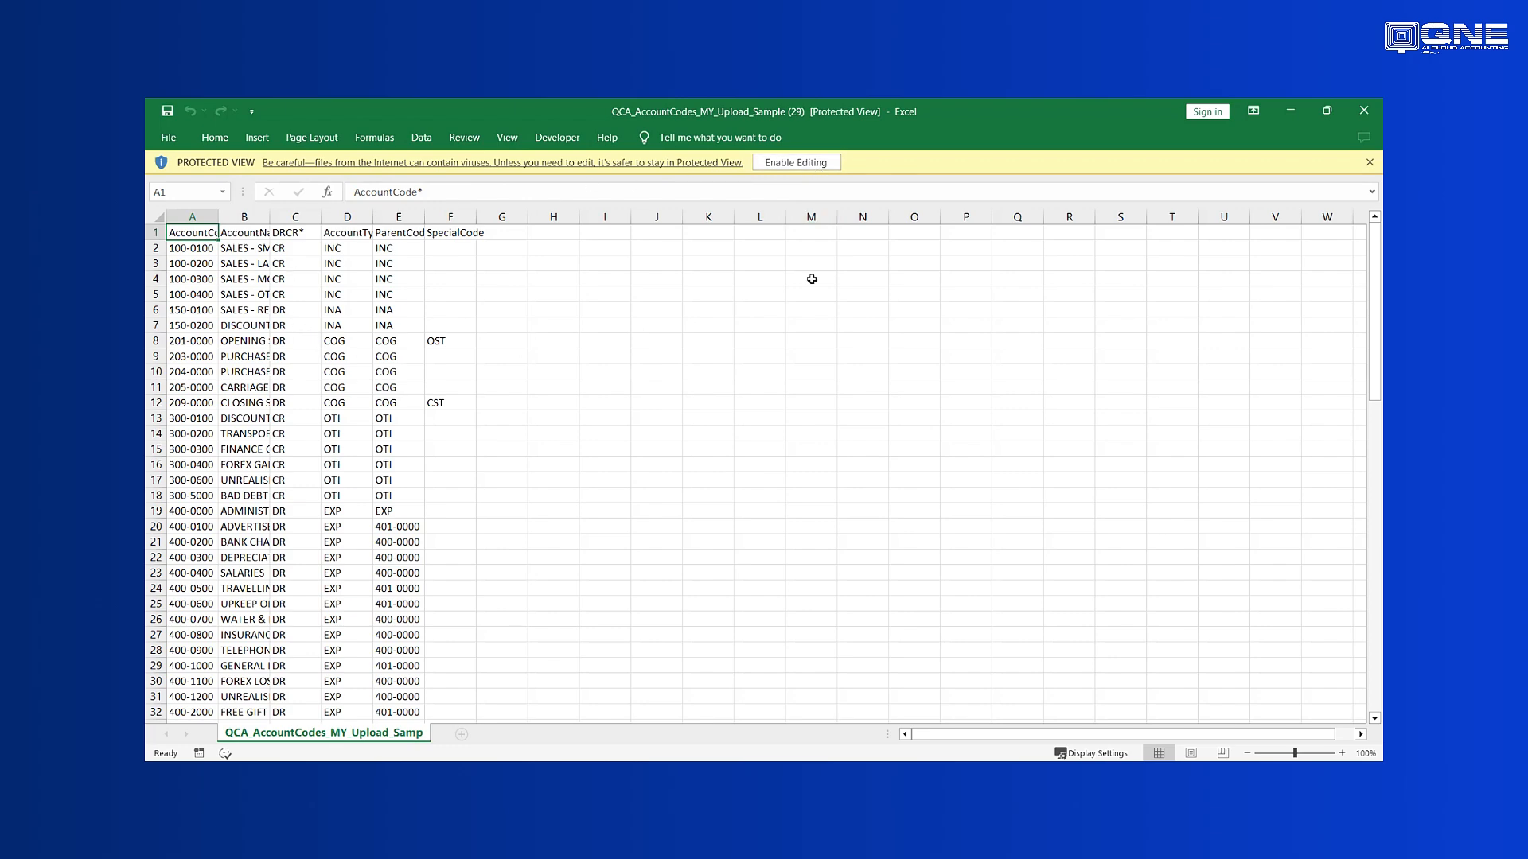
pyautogui.click(813, 165)
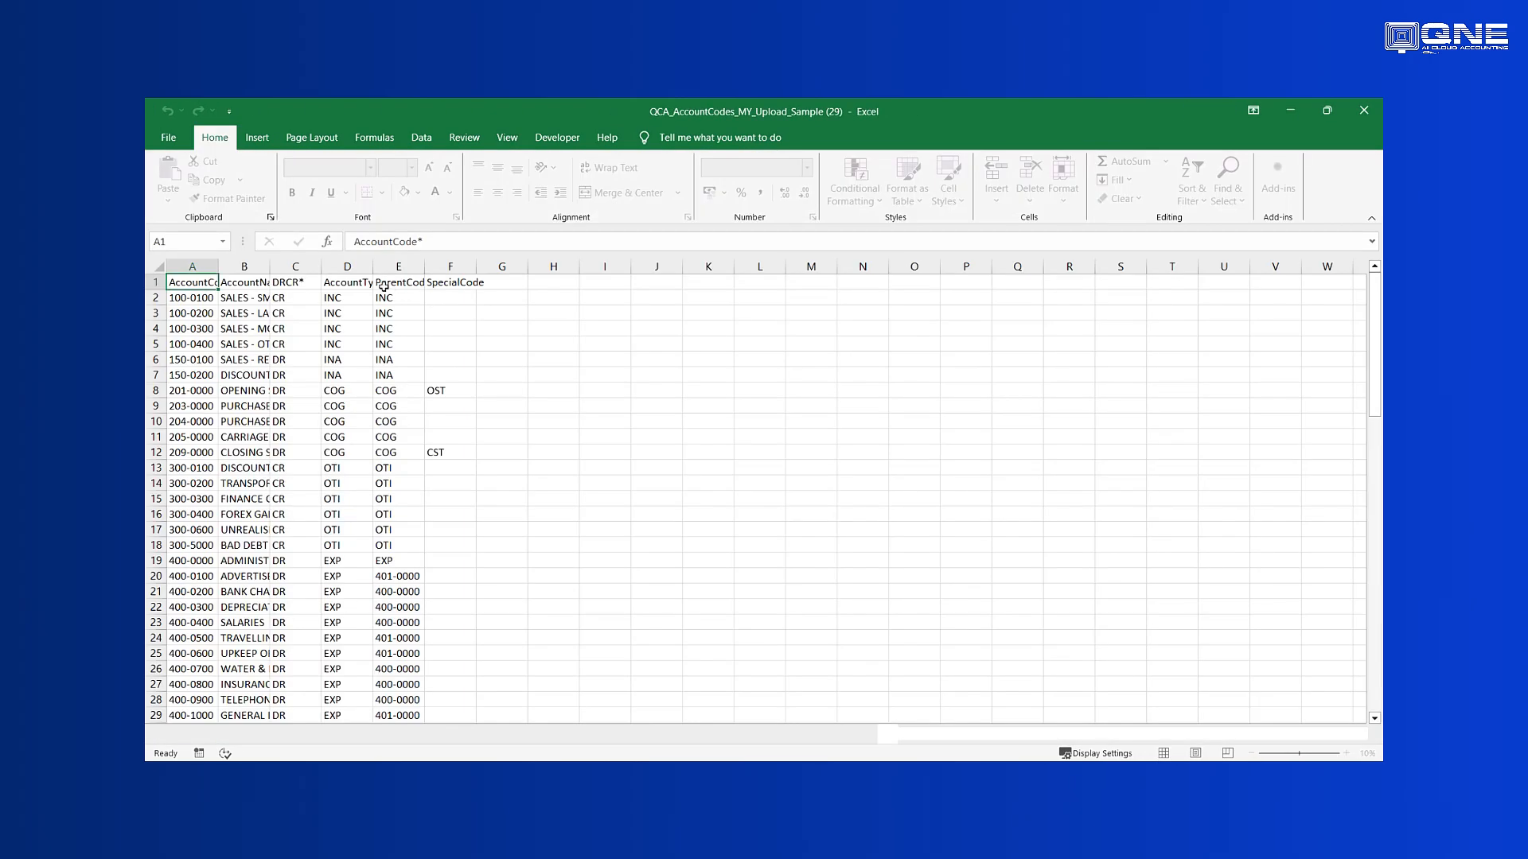
pyautogui.click(157, 265)
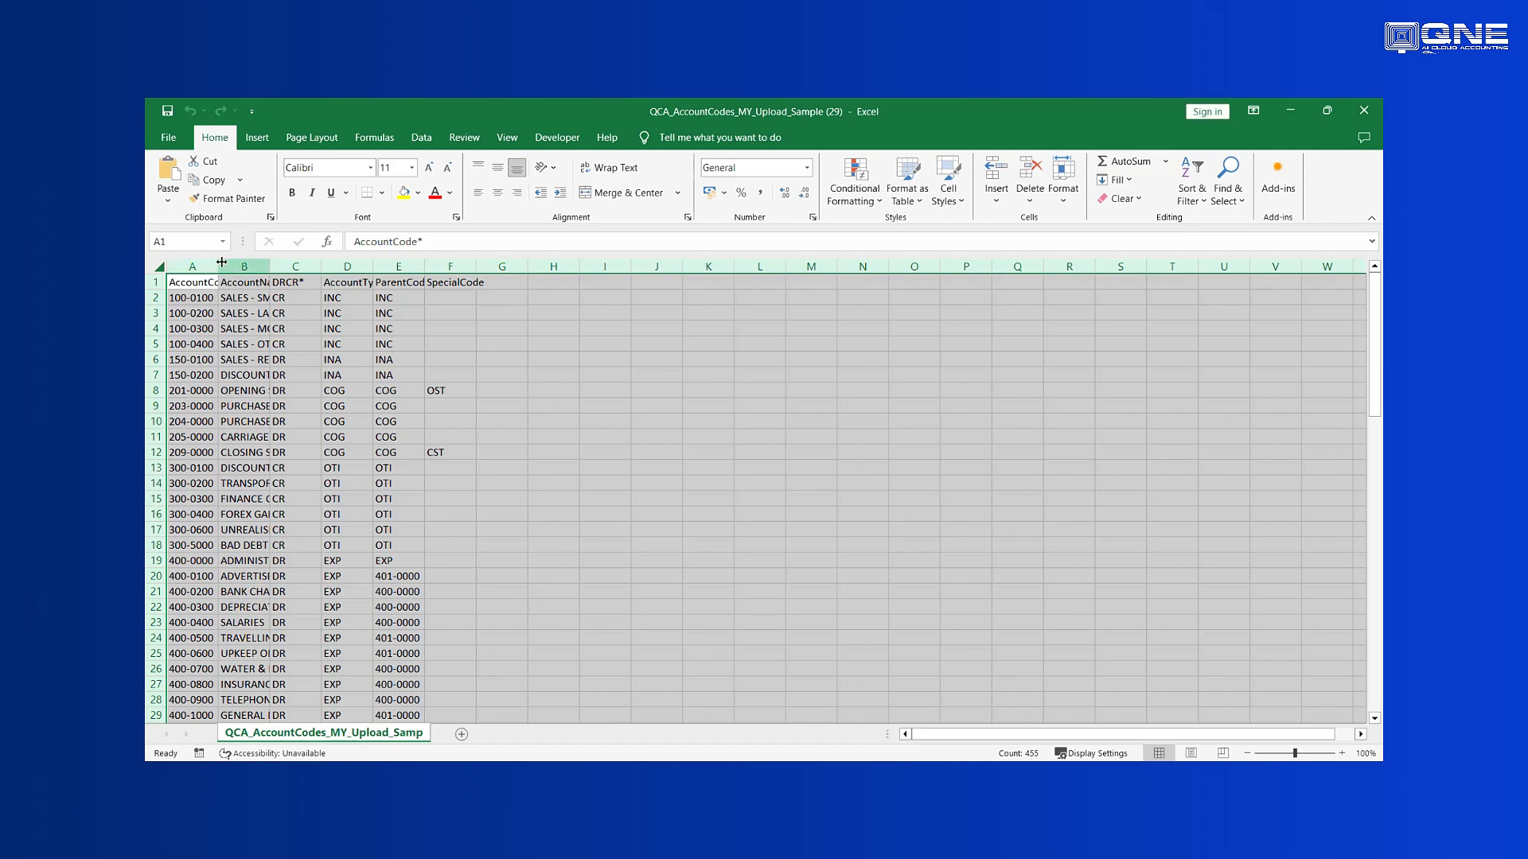
pyautogui.doubleClick(218, 265)
pyautogui.click(285, 350)
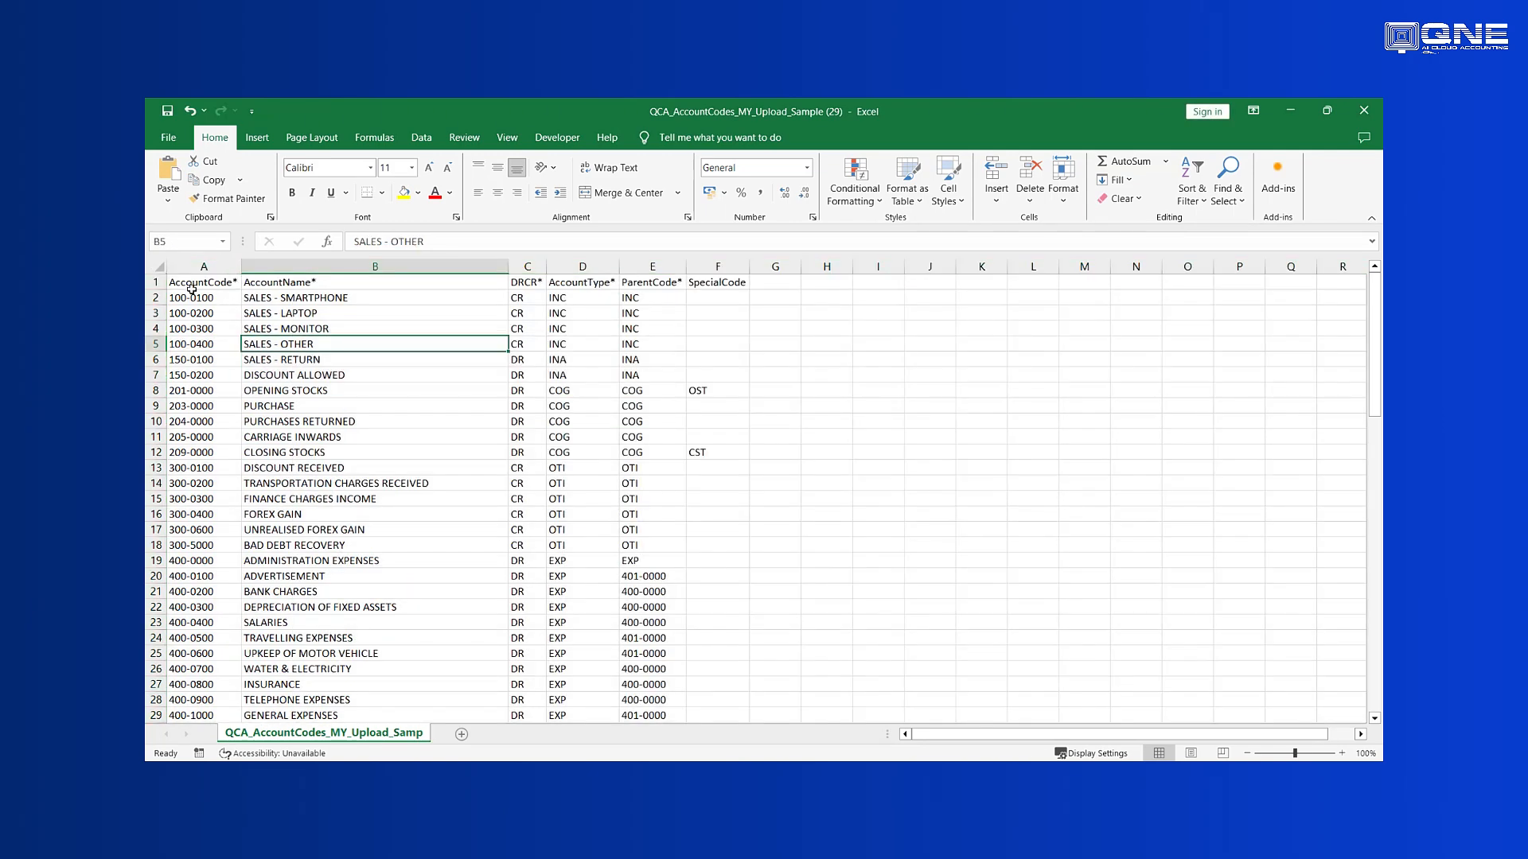
# Examine the template's AccountCode, AccountName, DRCR, AccountType, ParentCode and SpecialCode columns and their sample entries
pyautogui.moveTo(192, 296); pyautogui.dragTo(196, 437)
pyautogui.click(324, 302)
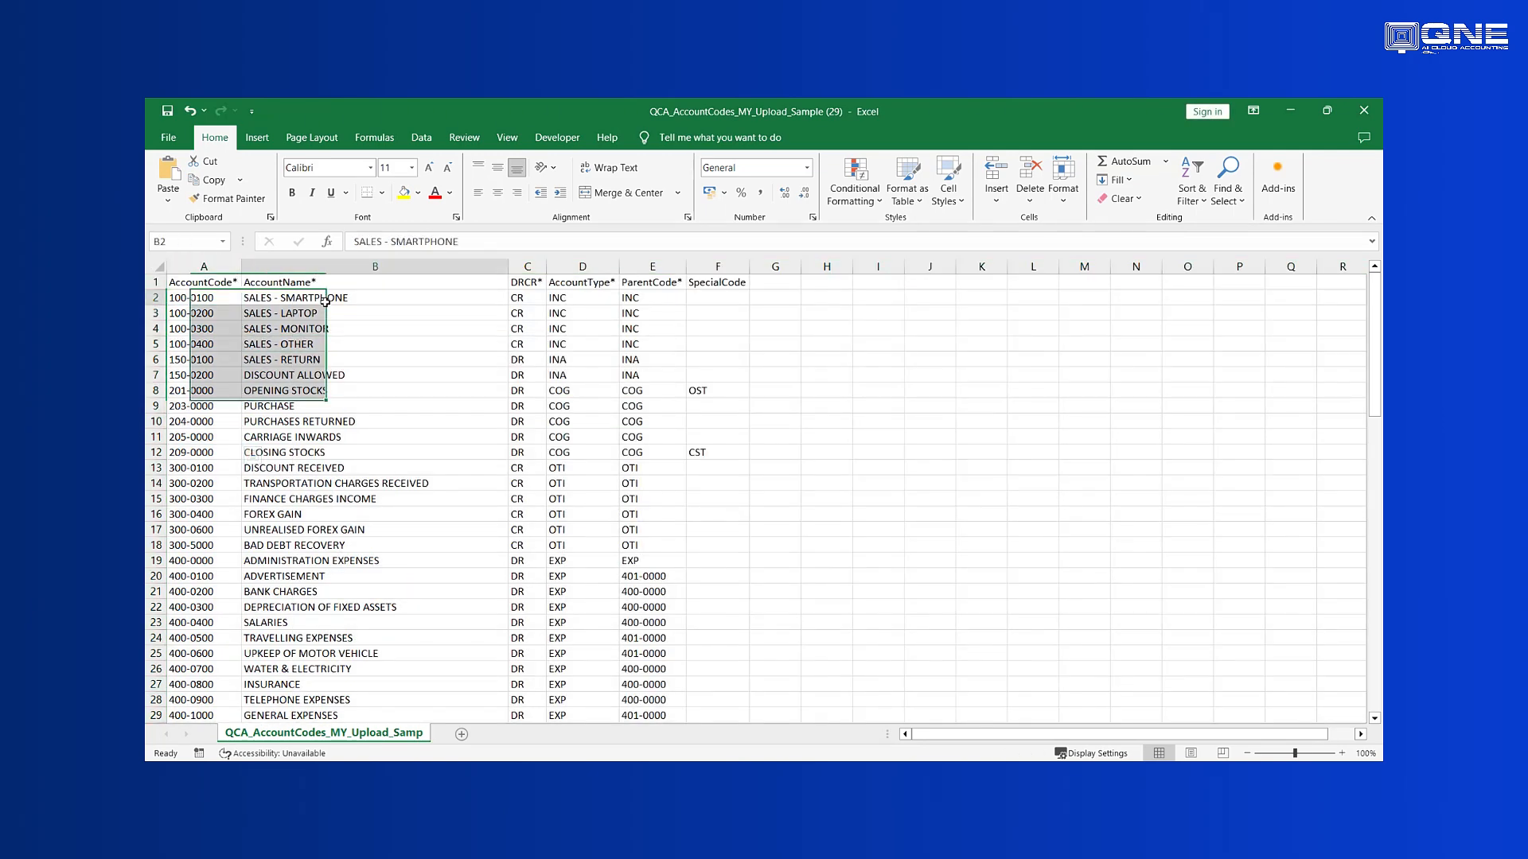
pyautogui.moveTo(324, 302); pyautogui.dragTo(337, 467)
pyautogui.click(525, 296)
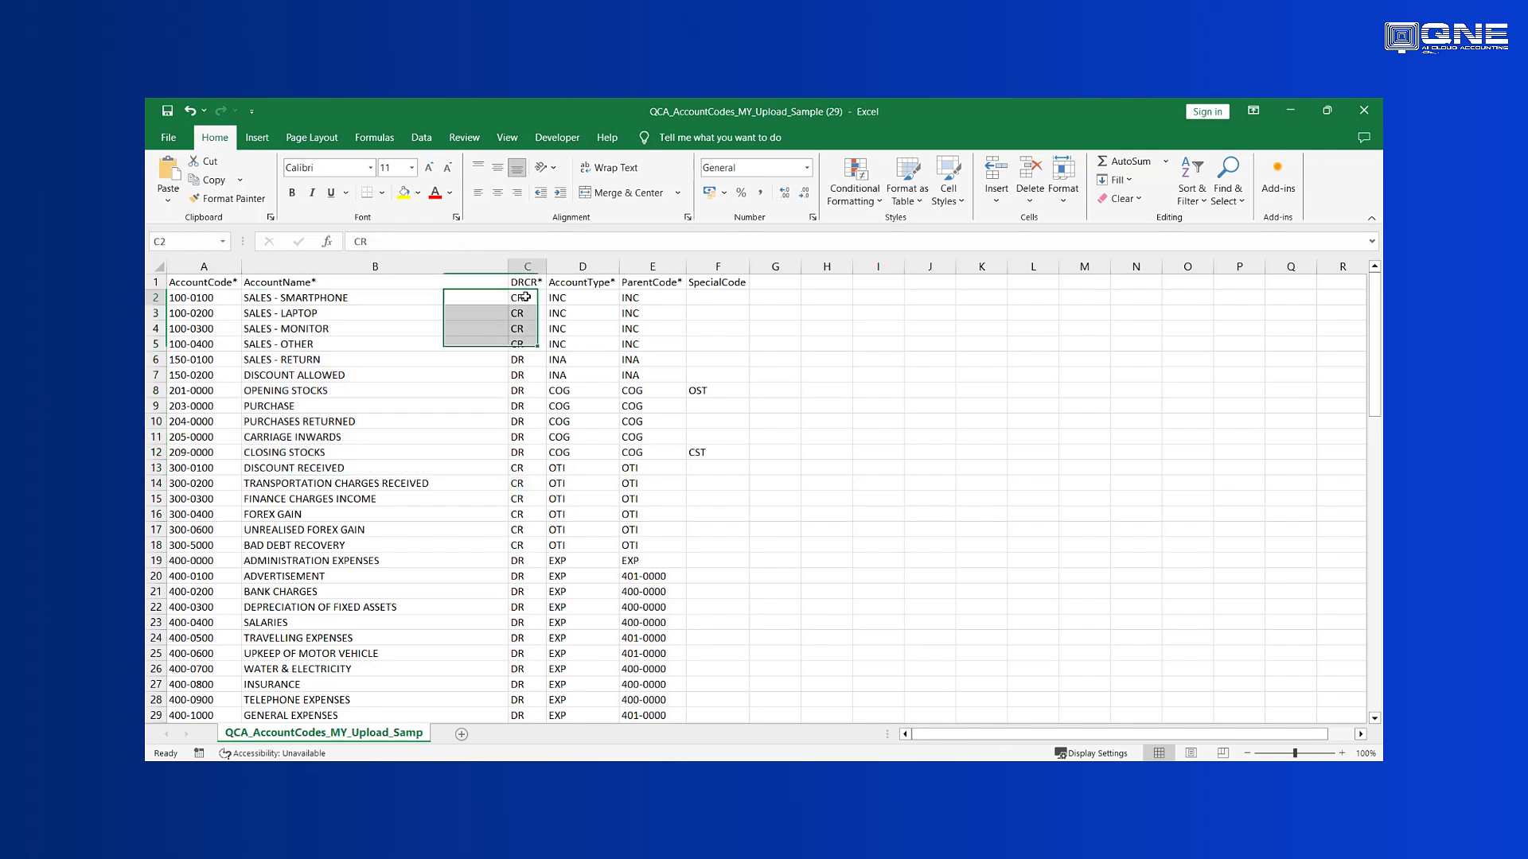
pyautogui.moveTo(525, 296); pyautogui.dragTo(520, 354)
pyautogui.click(579, 302)
pyautogui.moveTo(579, 302); pyautogui.dragTo(525, 484)
pyautogui.moveTo(660, 301); pyautogui.dragTo(668, 408)
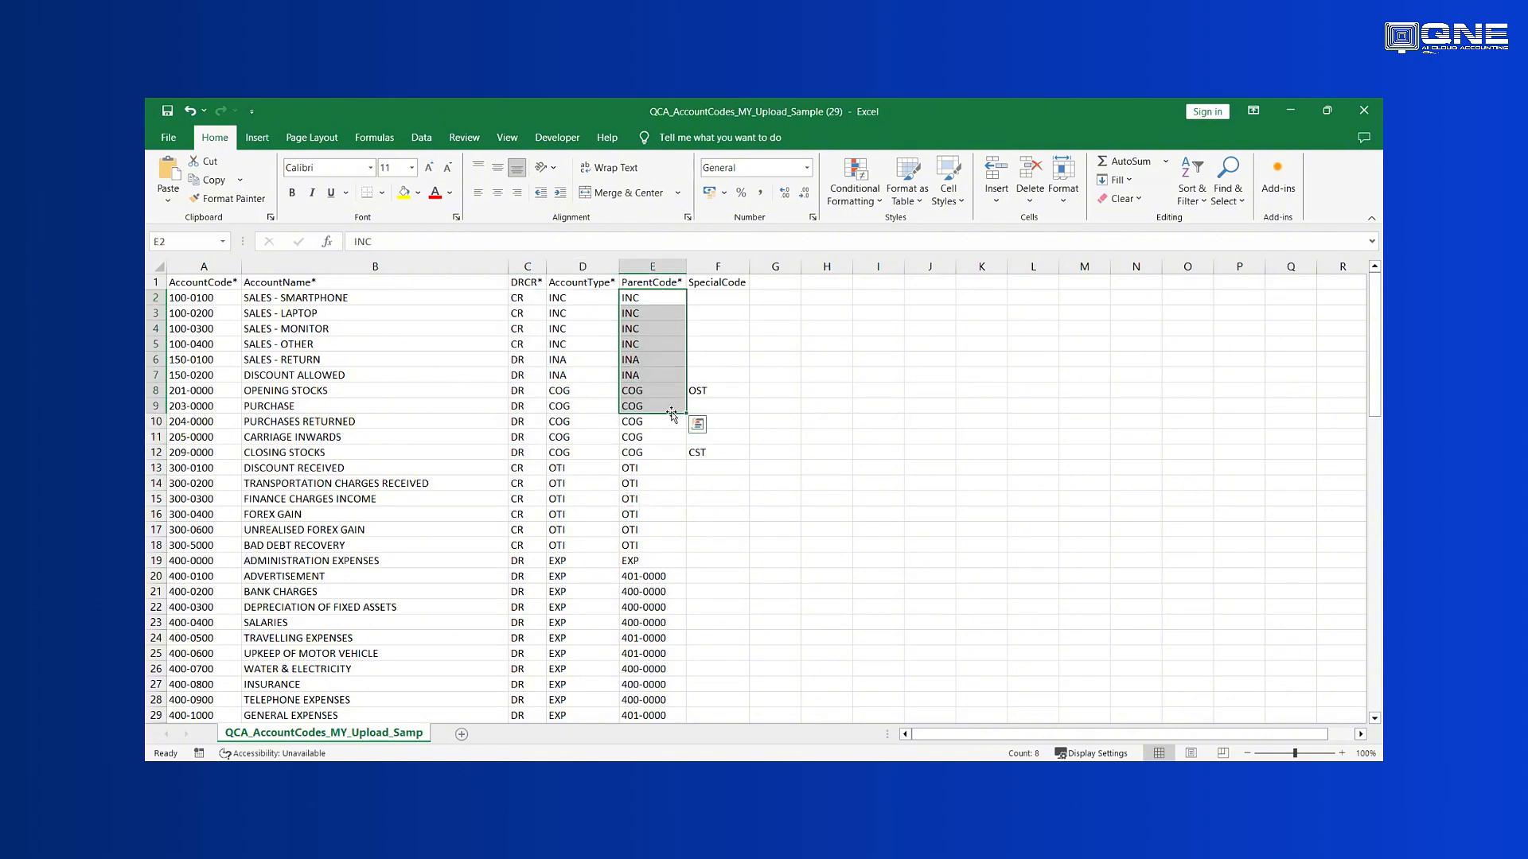
pyautogui.scroll(-3, 710, 340)
pyautogui.scroll(3, 711, 341)
pyautogui.moveTo(708, 328); pyautogui.dragTo(692, 520)
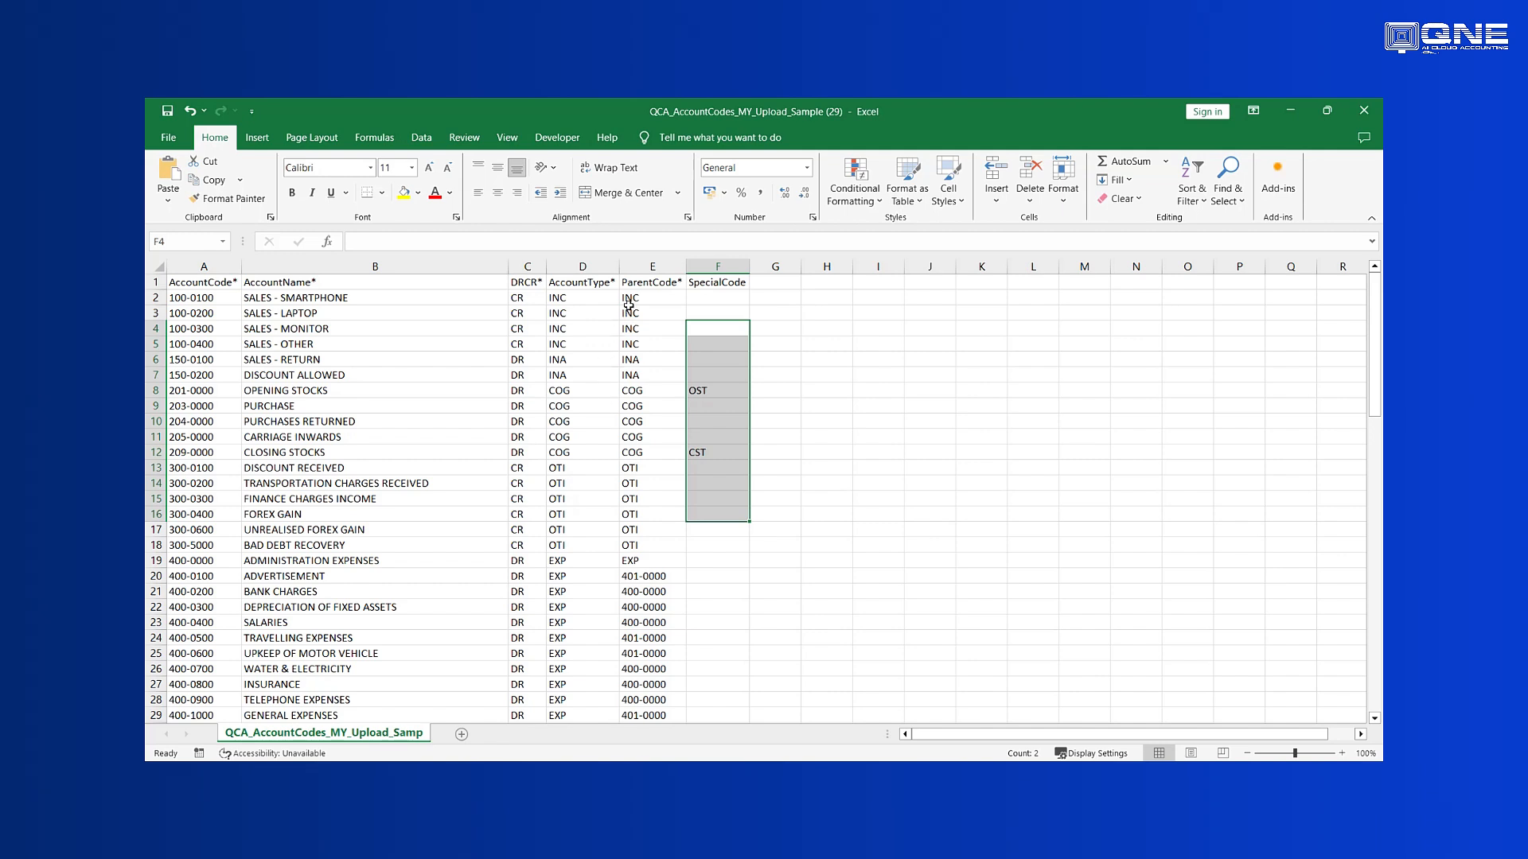
pyautogui.click(593, 271)
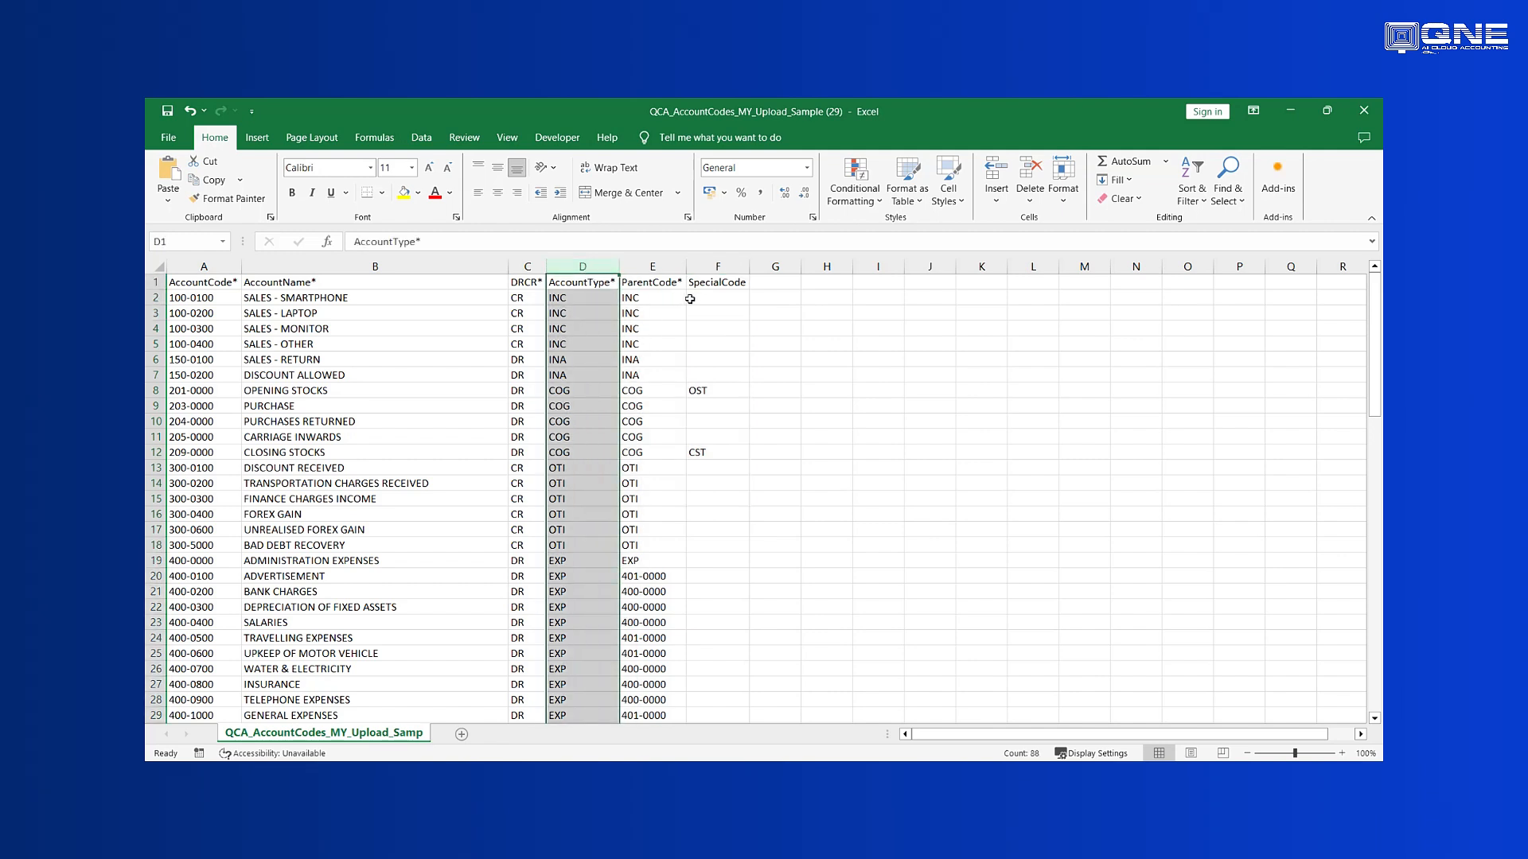
# Switch back to the browser and load support.qne.com.my in a new tab
pyautogui.click(1293, 113)
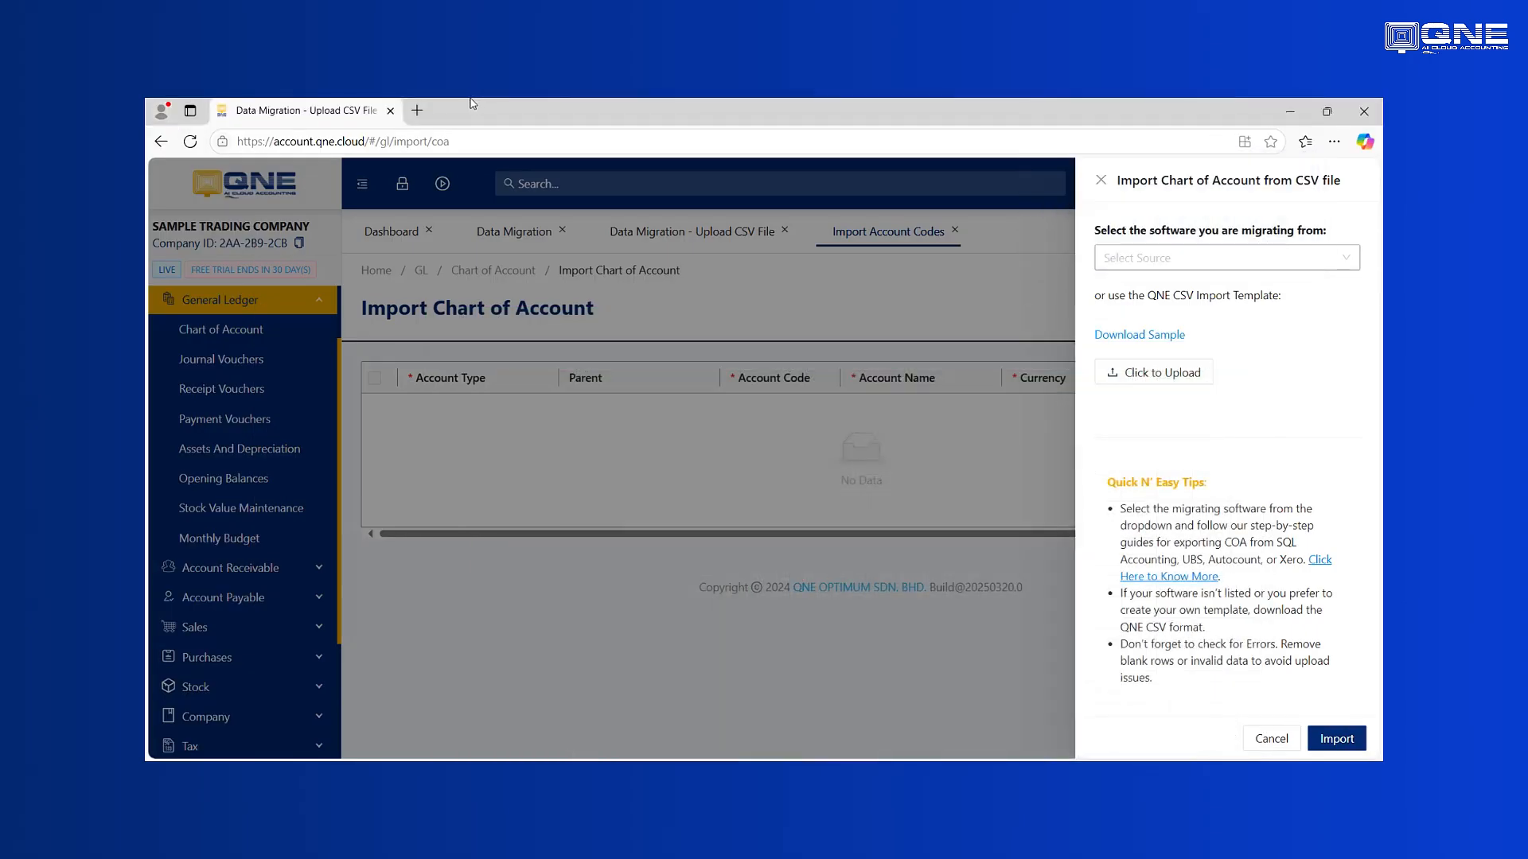
pyautogui.click(421, 113)
pyautogui.write('support.qne.com.my')
pyautogui.press('Return')
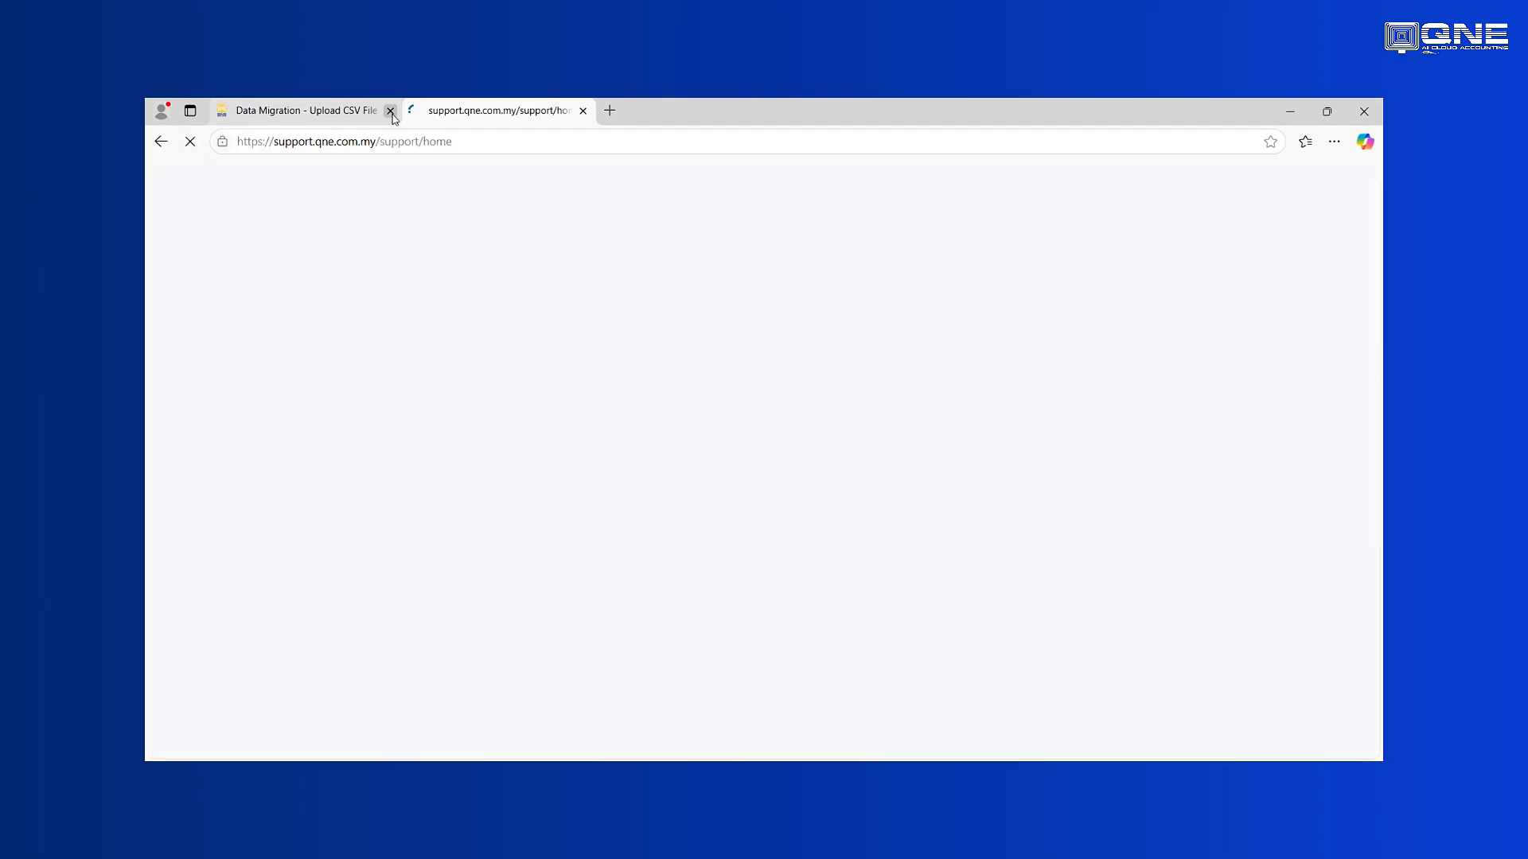
# Open the article "How to Import Chart of Account by Excel Template" from QNE AI Cloud Accounting's General Maintenance knowledge base
pyautogui.scroll(-3, 920, 343)
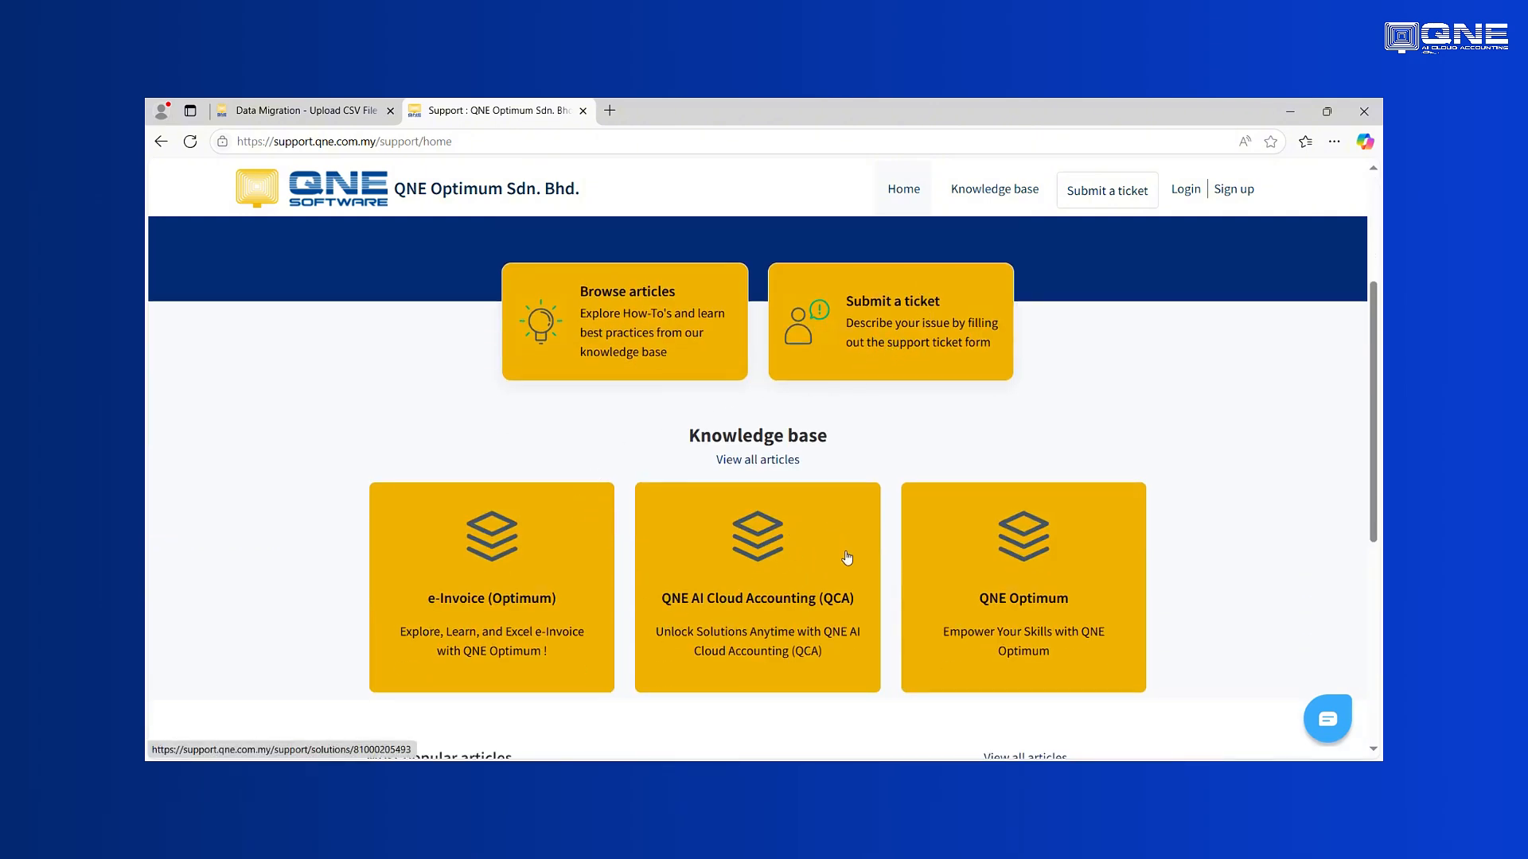
pyautogui.click(780, 564)
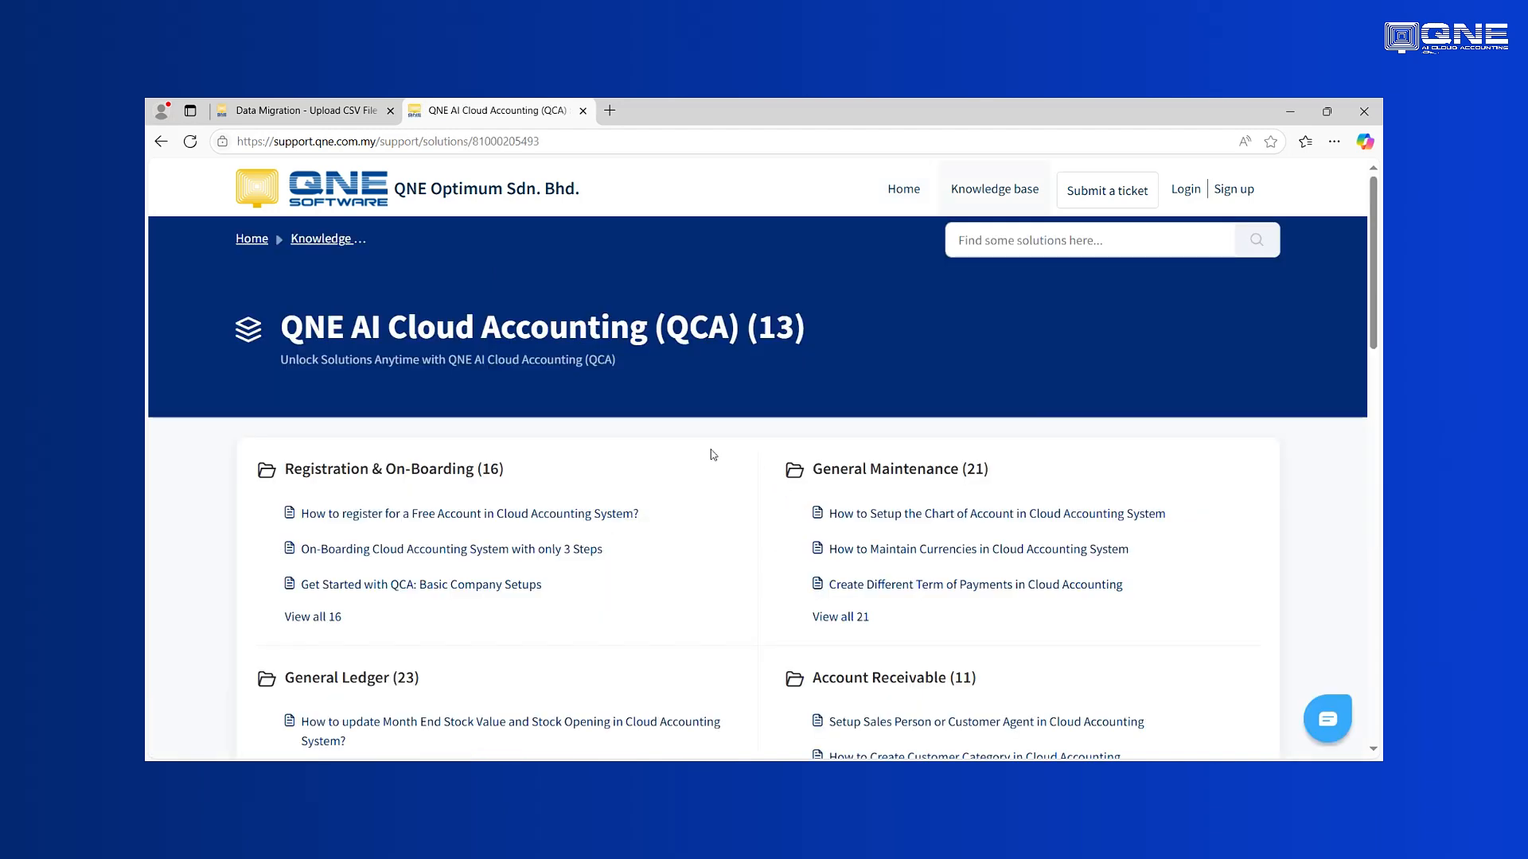
pyautogui.click(868, 475)
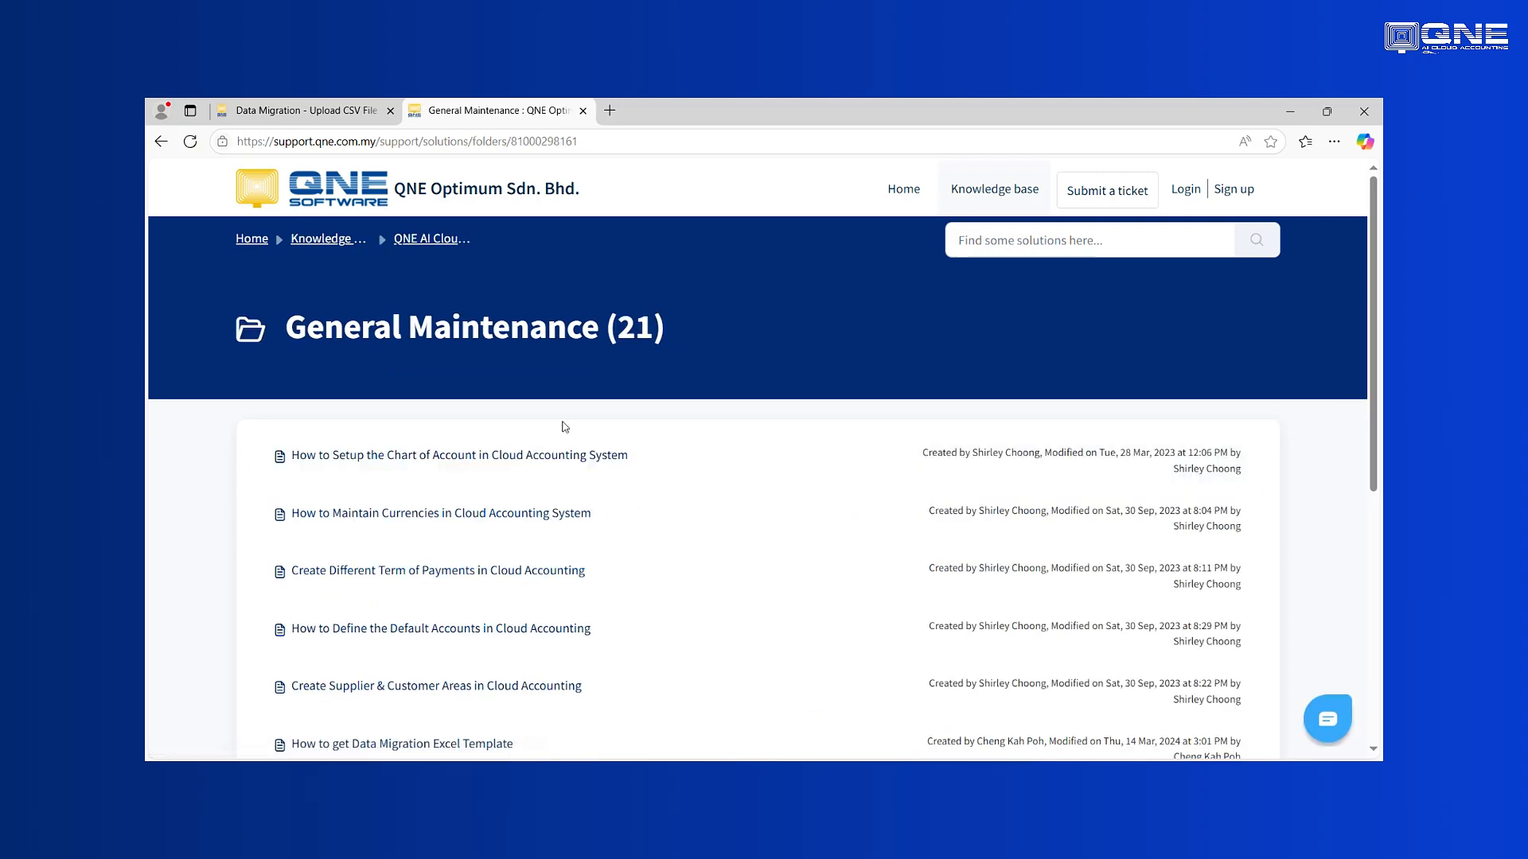
pyautogui.scroll(-5, 564, 427)
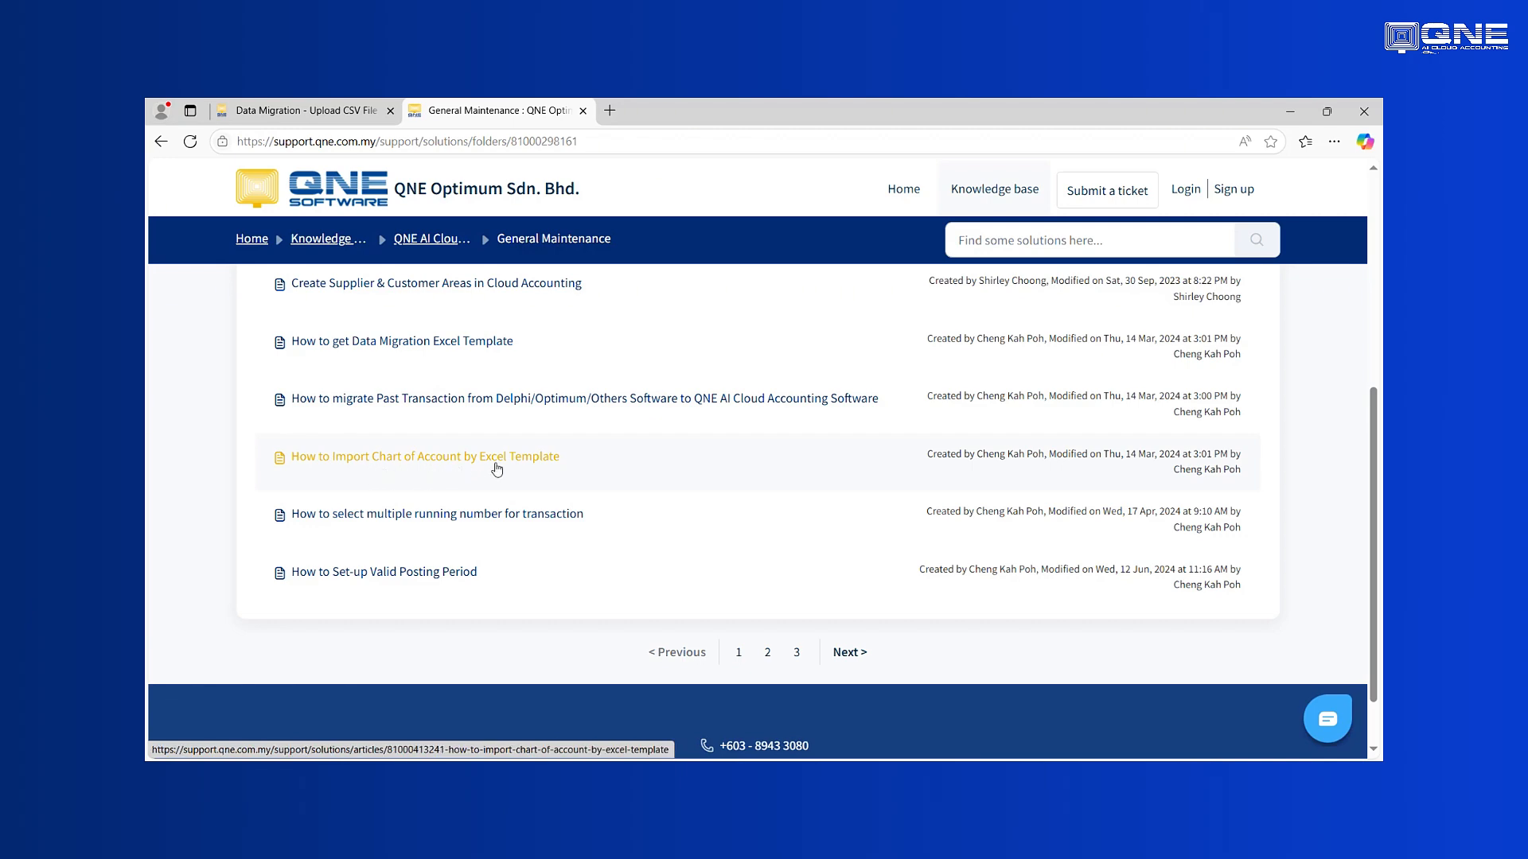
pyautogui.click(495, 465)
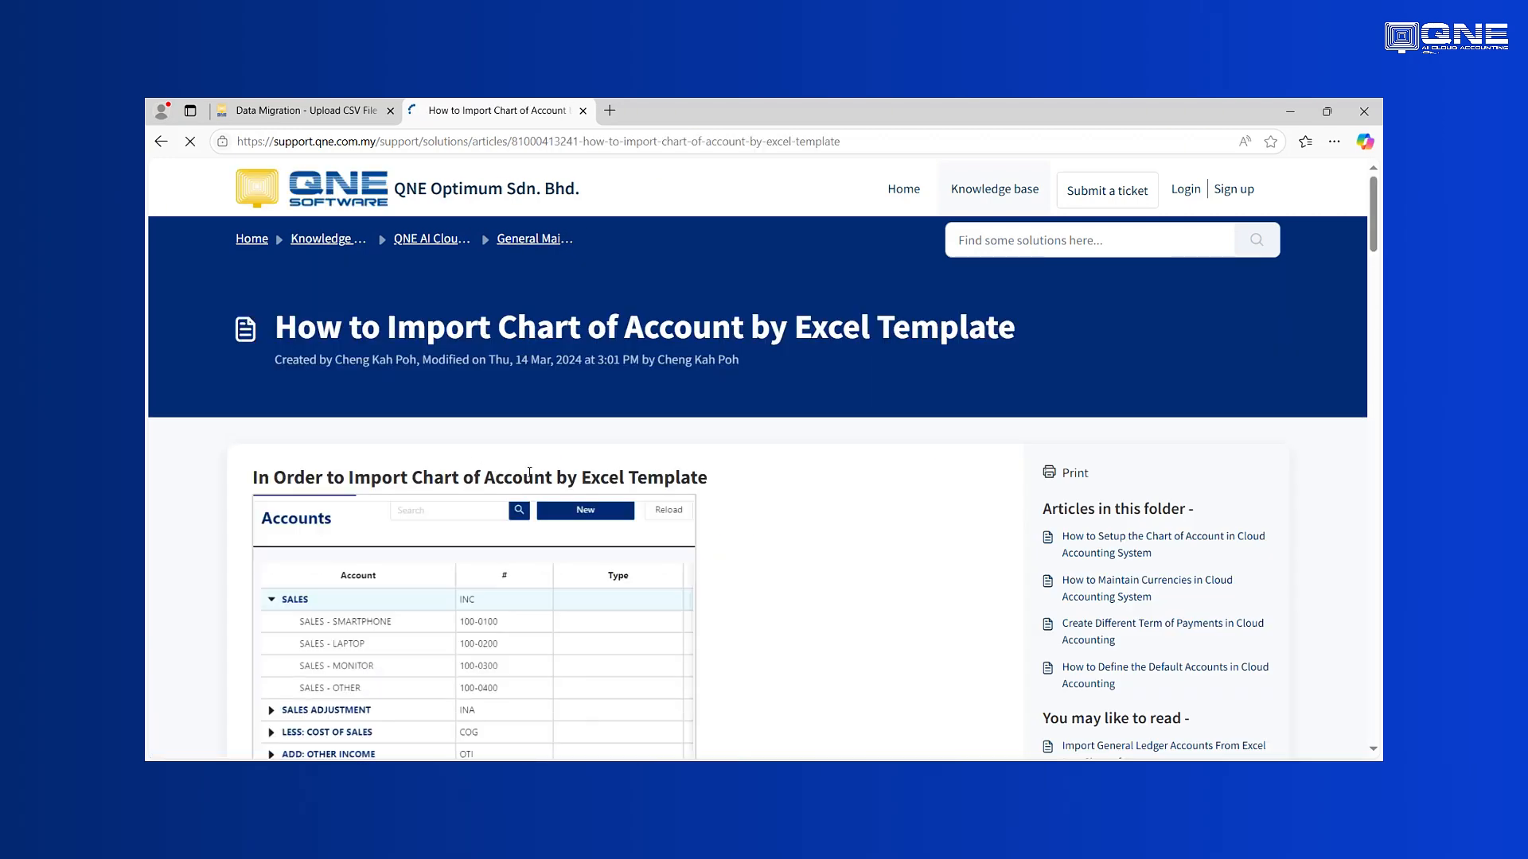
# Read the article's explanations of the account type, parent code and special code columns, and return to the desktop
pyautogui.scroll(-3, 557, 477)
pyautogui.scroll(-4, 553, 474)
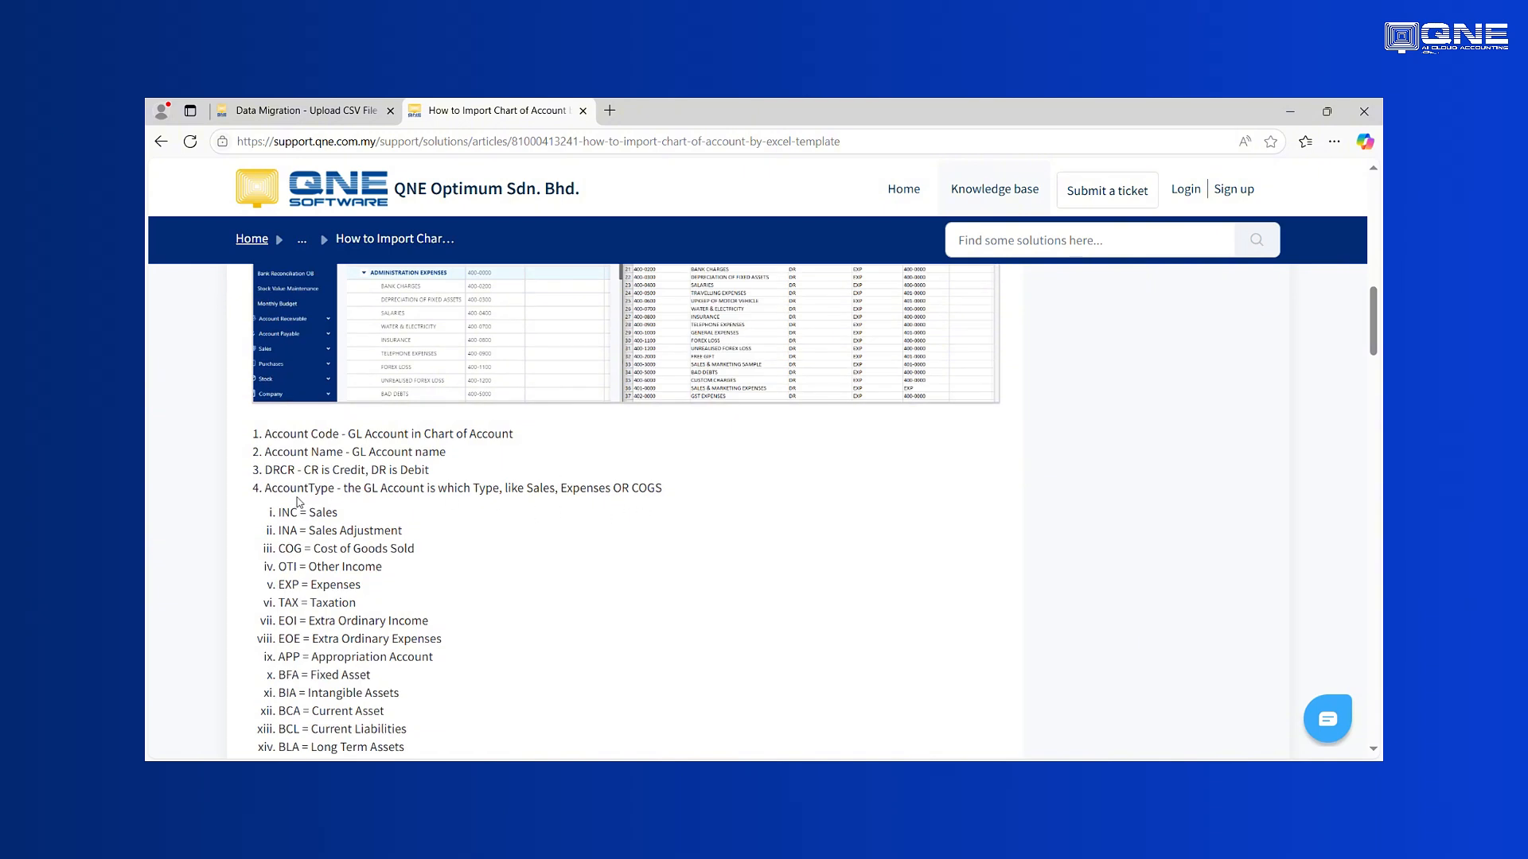
pyautogui.moveTo(303, 487); pyautogui.dragTo(415, 488)
pyautogui.moveTo(279, 512); pyautogui.dragTo(402, 531)
pyautogui.scroll(-5, 468, 550)
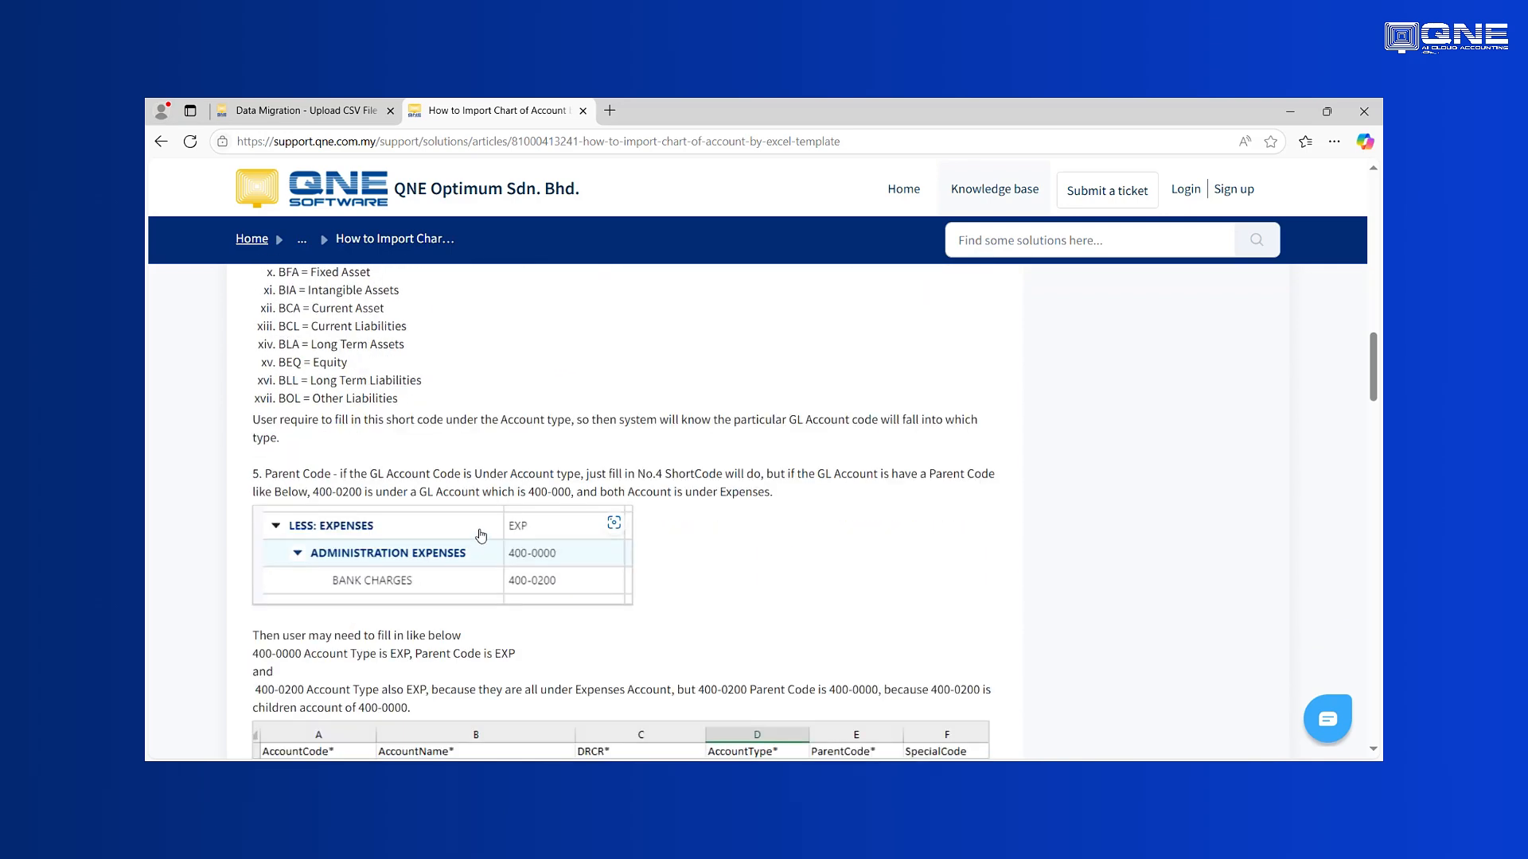
pyautogui.scroll(-6, 481, 535)
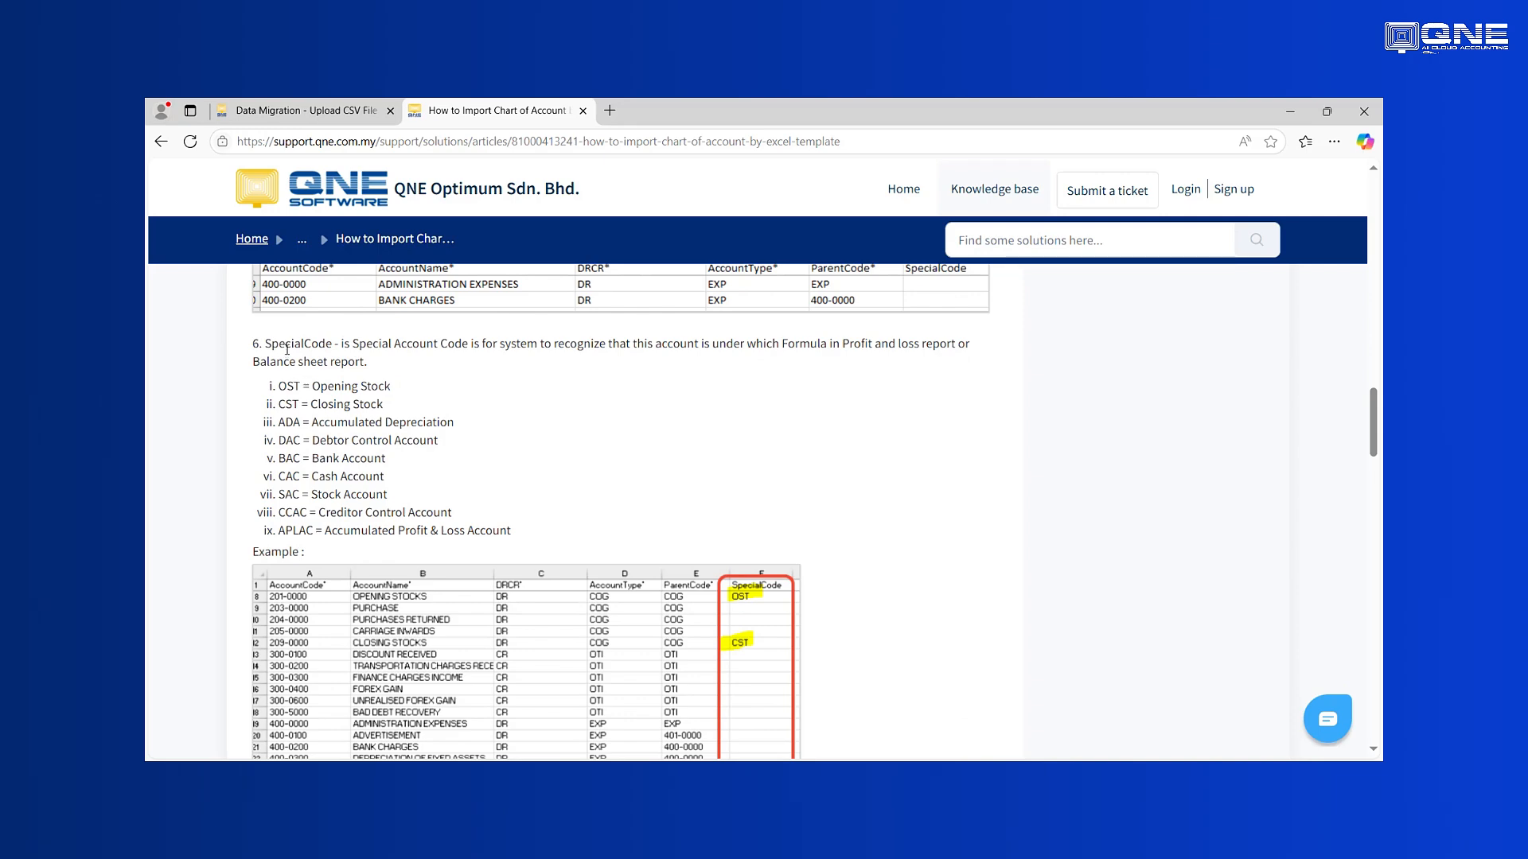
pyautogui.moveTo(274, 388); pyautogui.dragTo(301, 388)
pyautogui.click(478, 477)
pyautogui.scroll(-3, 494, 475)
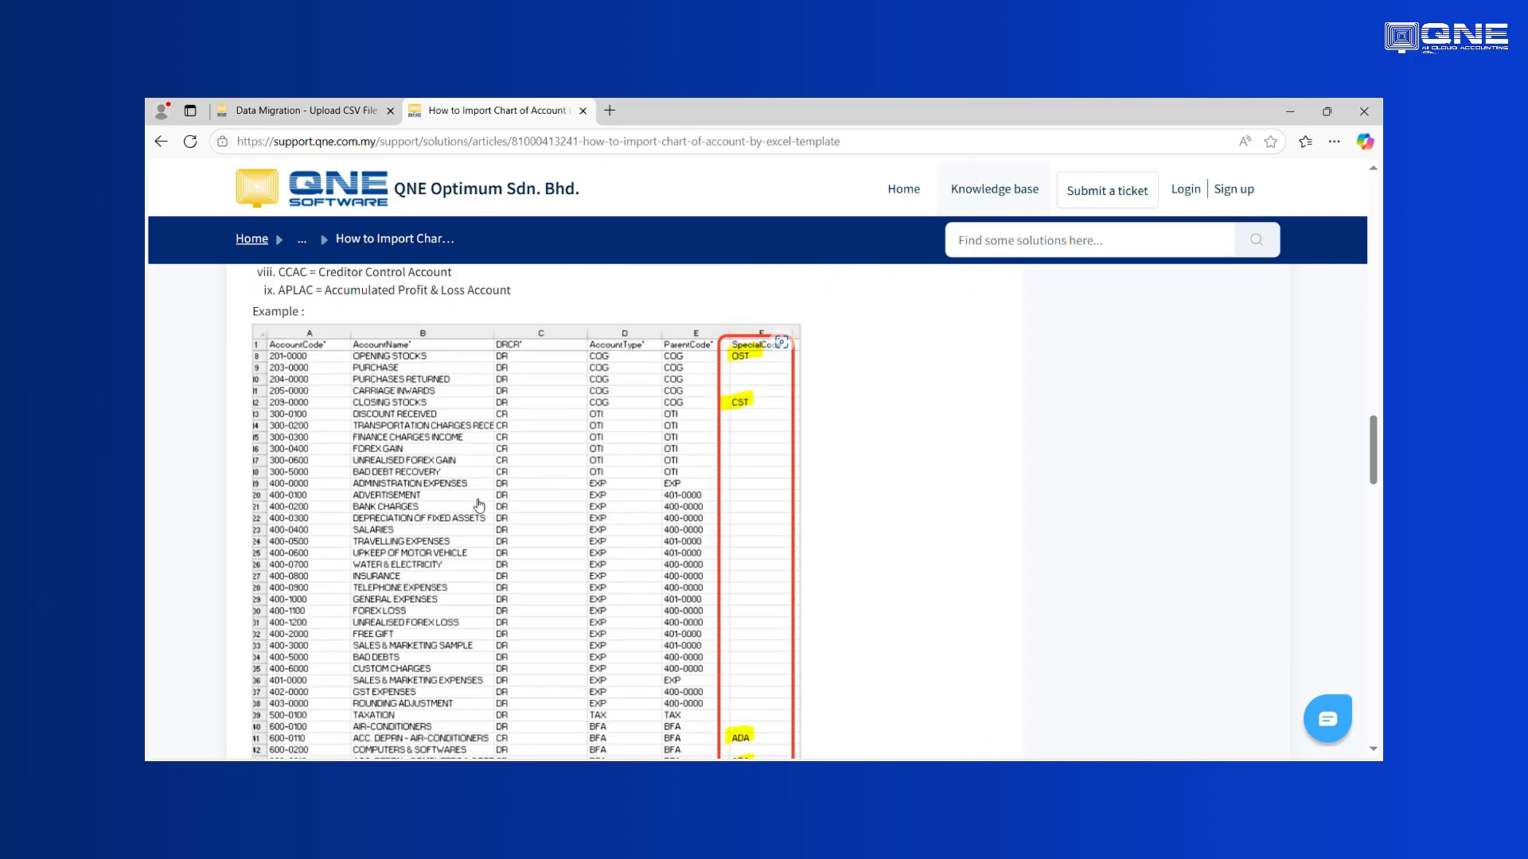
pyautogui.scroll(4, 437, 469)
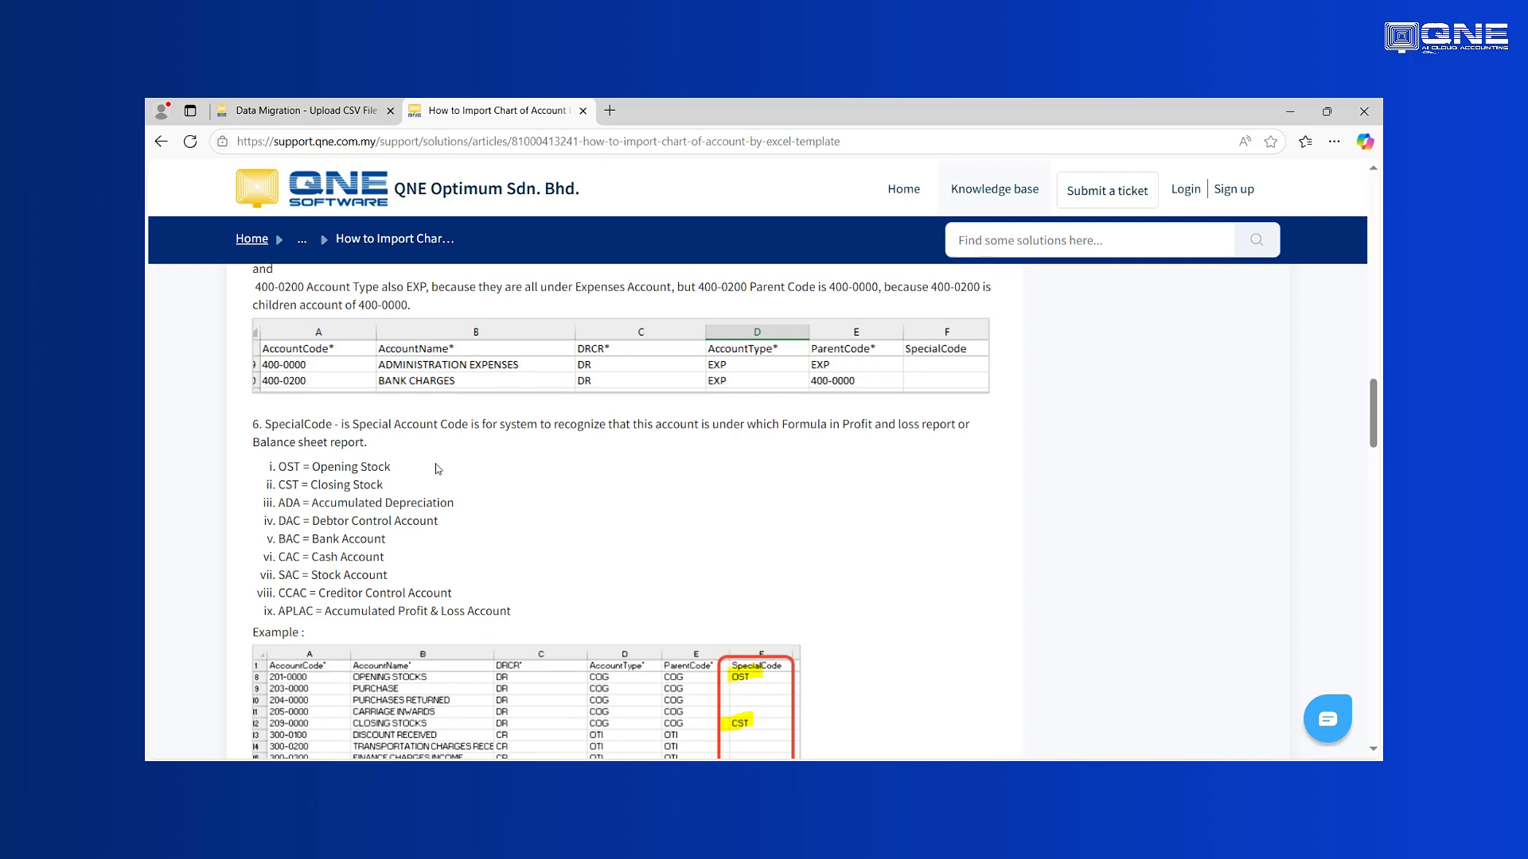
pyautogui.click(1290, 112)
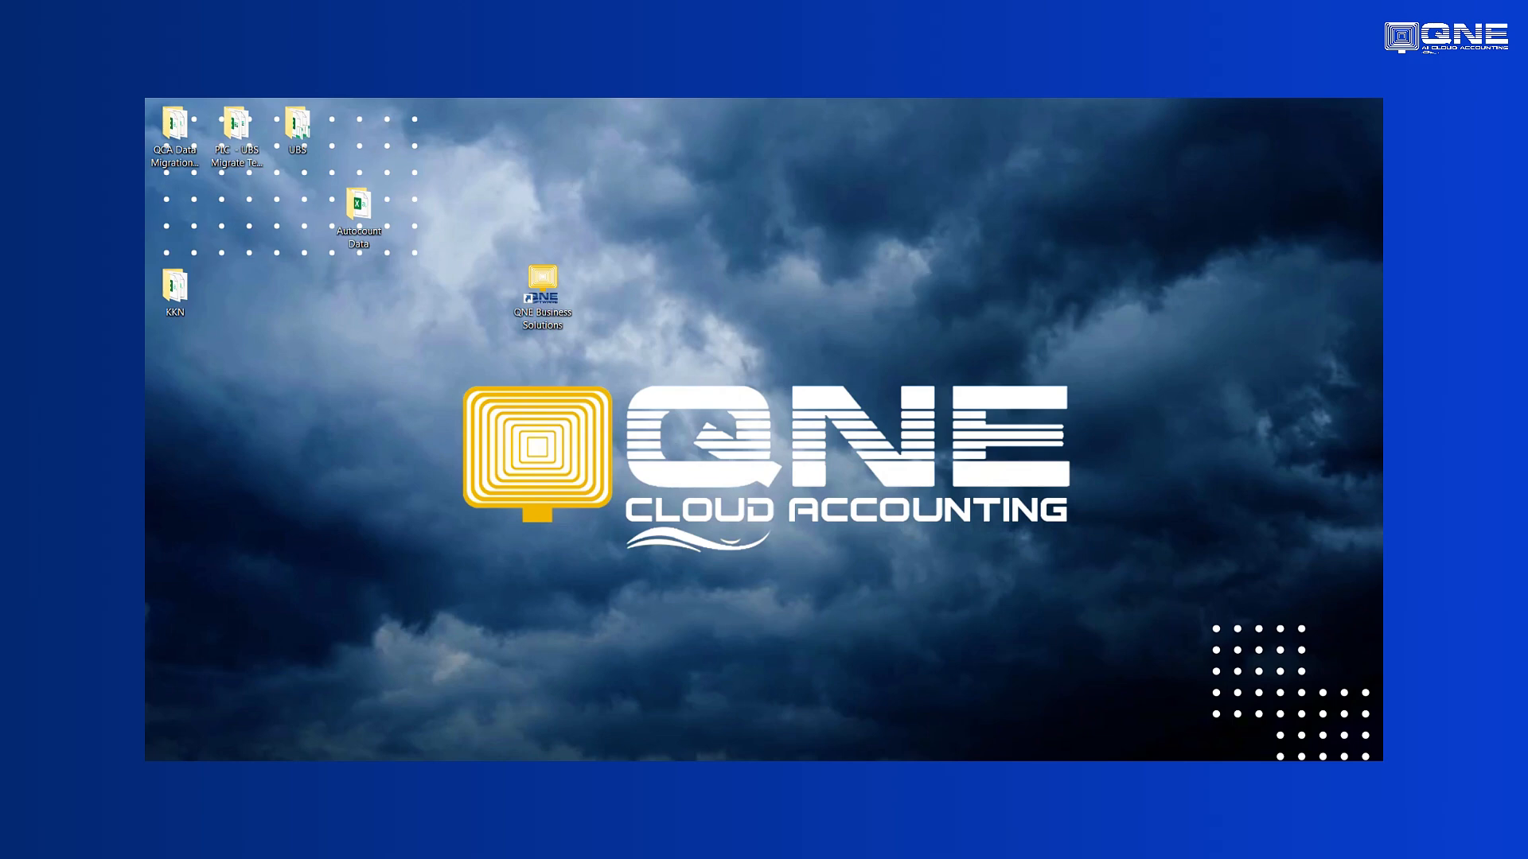
# Switch to the account codes workbook, save it to the Downloads folder as CSV (Comma delimited), keeping that format, and close it
pyautogui.click(1027, 776)
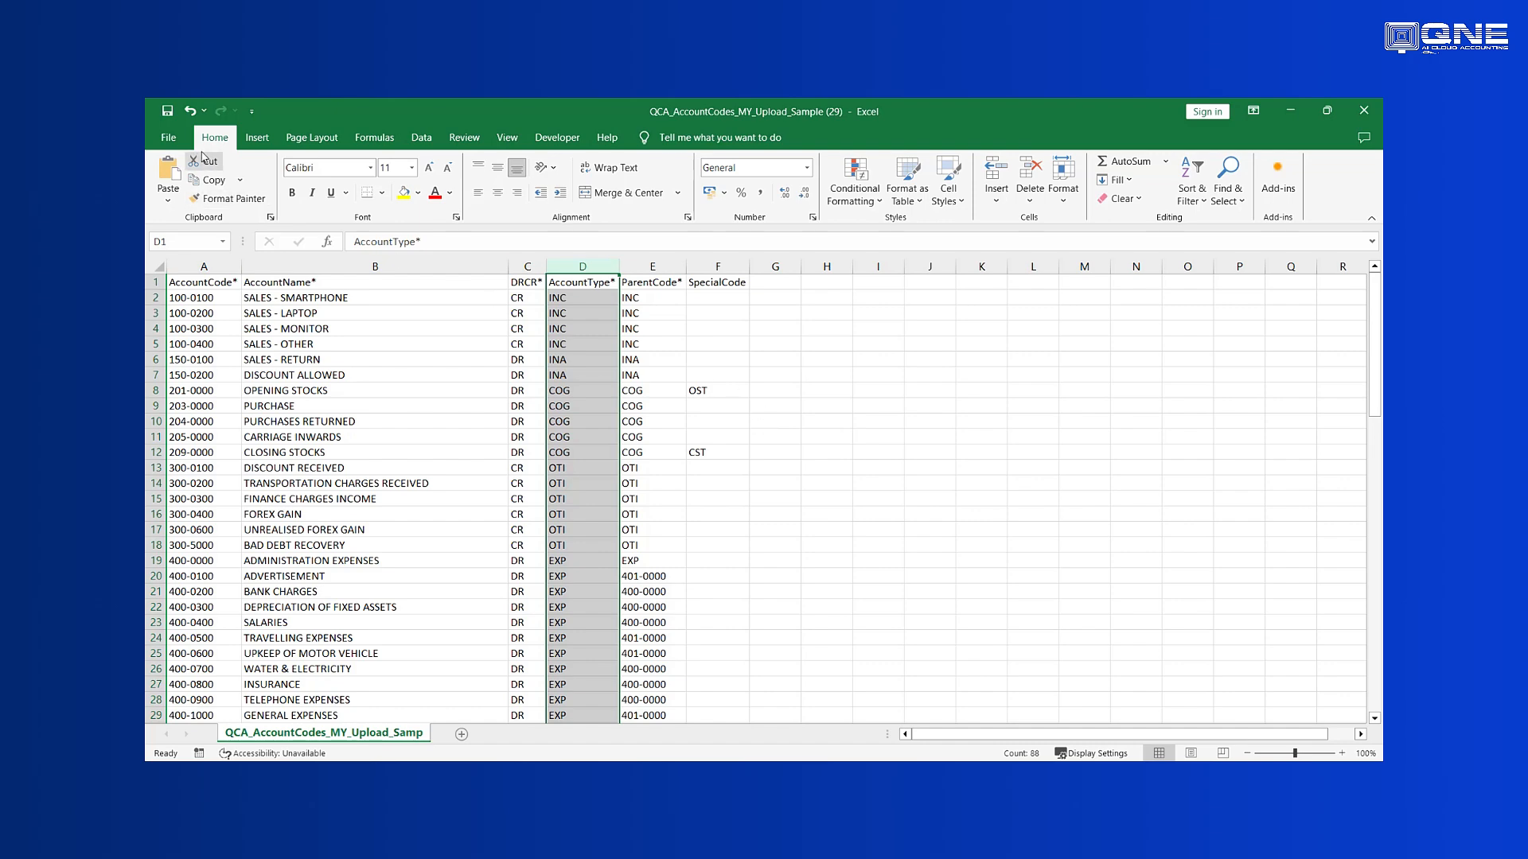
pyautogui.click(170, 140)
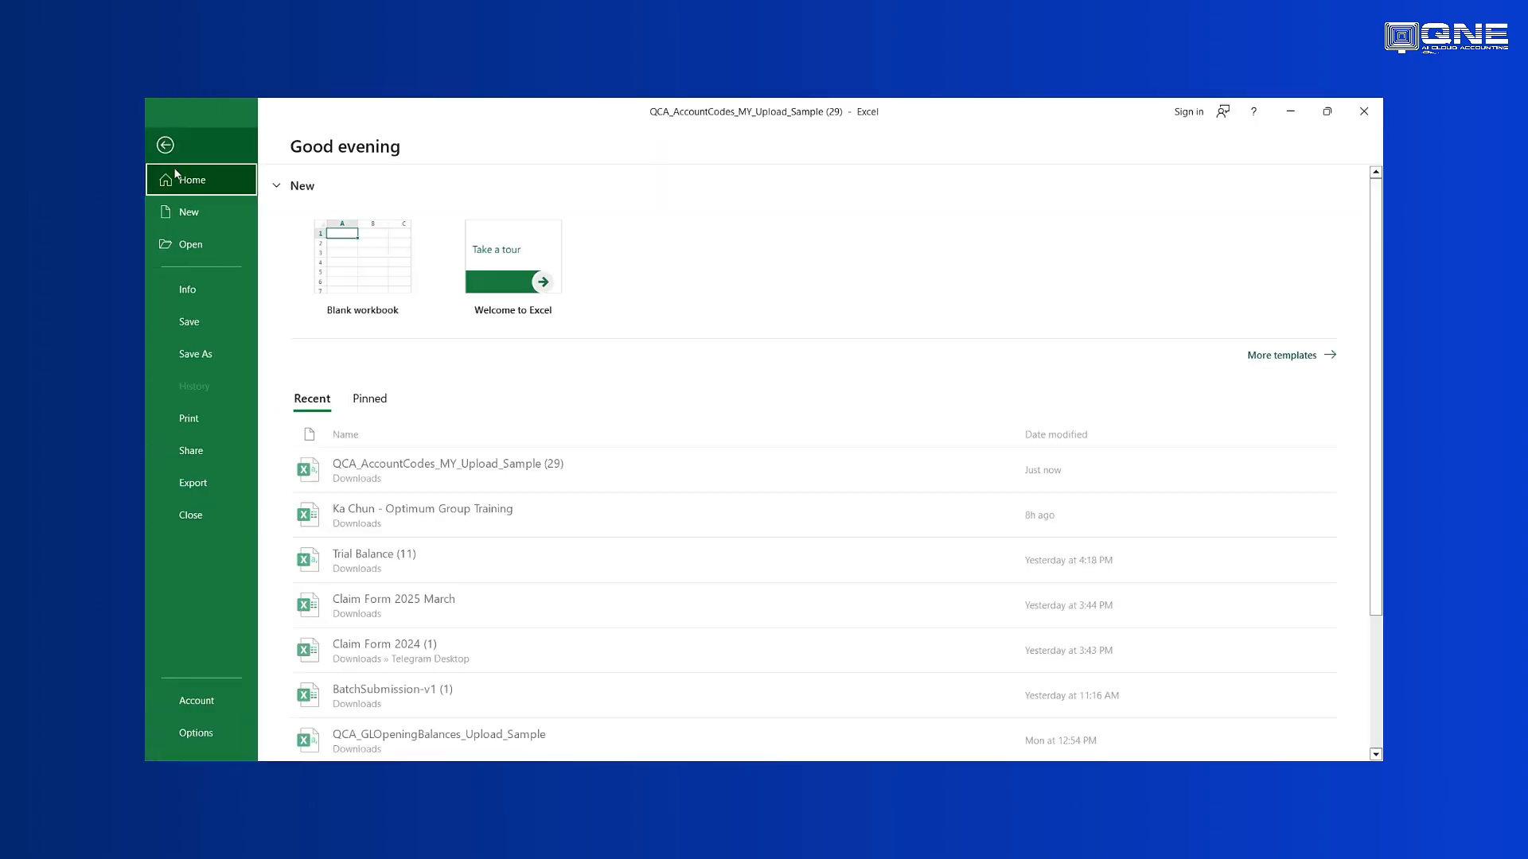
pyautogui.click(199, 352)
pyautogui.click(438, 411)
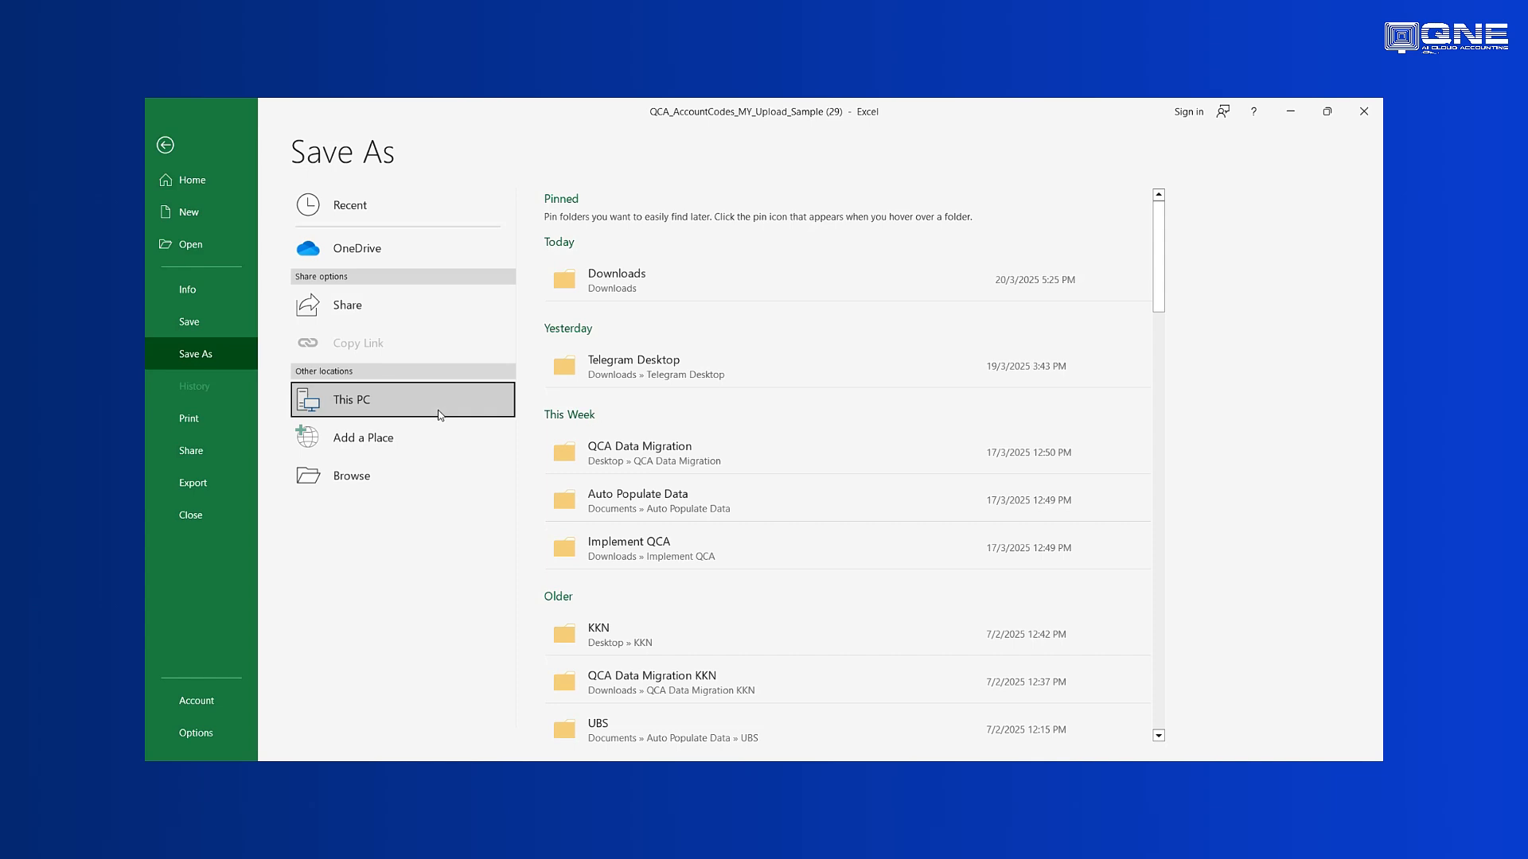
pyautogui.click(601, 282)
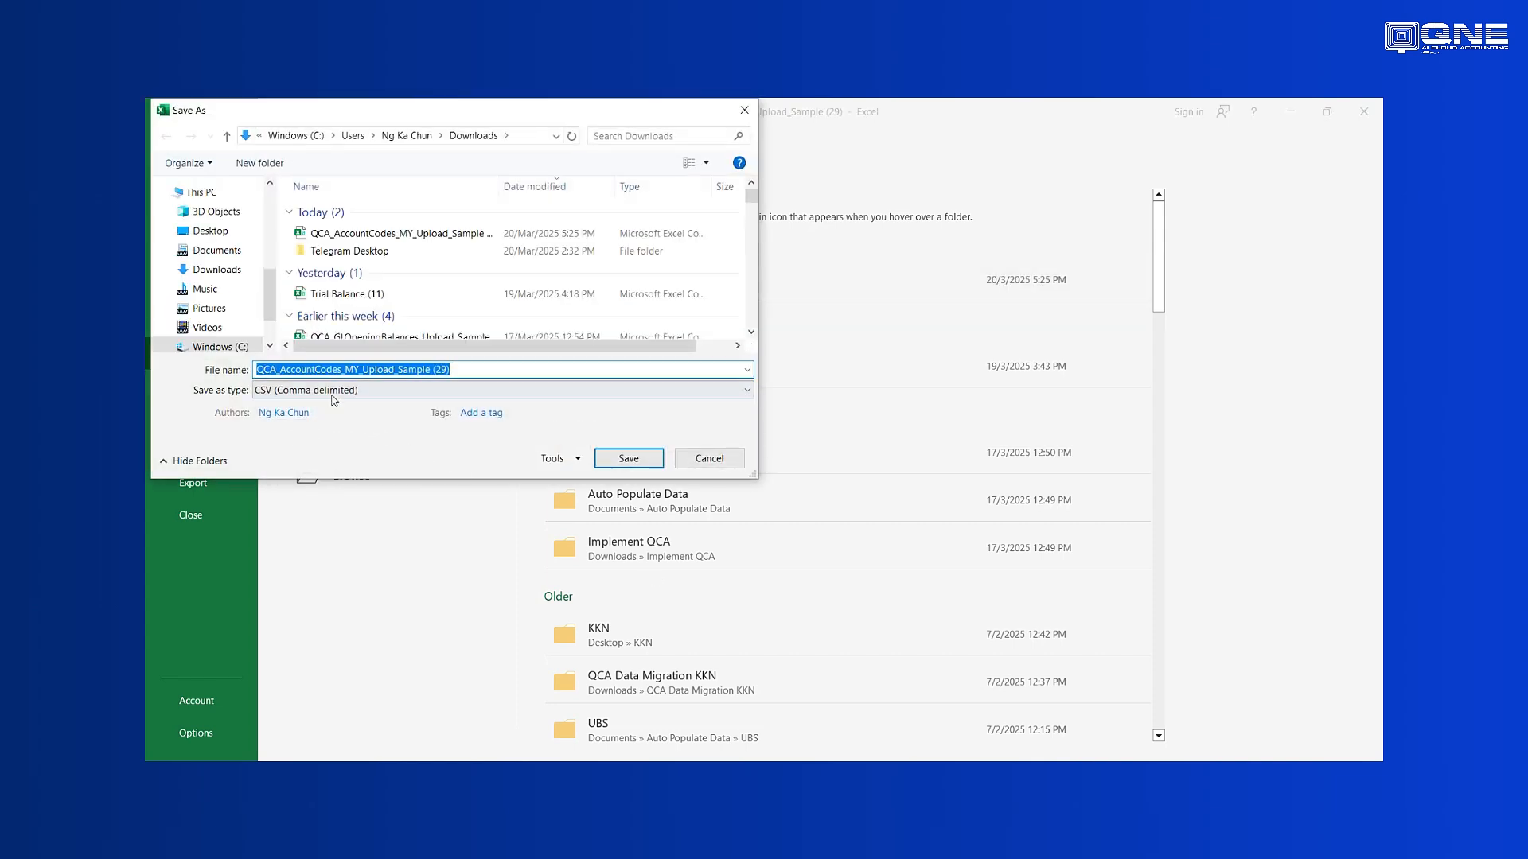
pyautogui.click(334, 399)
pyautogui.click(331, 397)
pyautogui.click(334, 396)
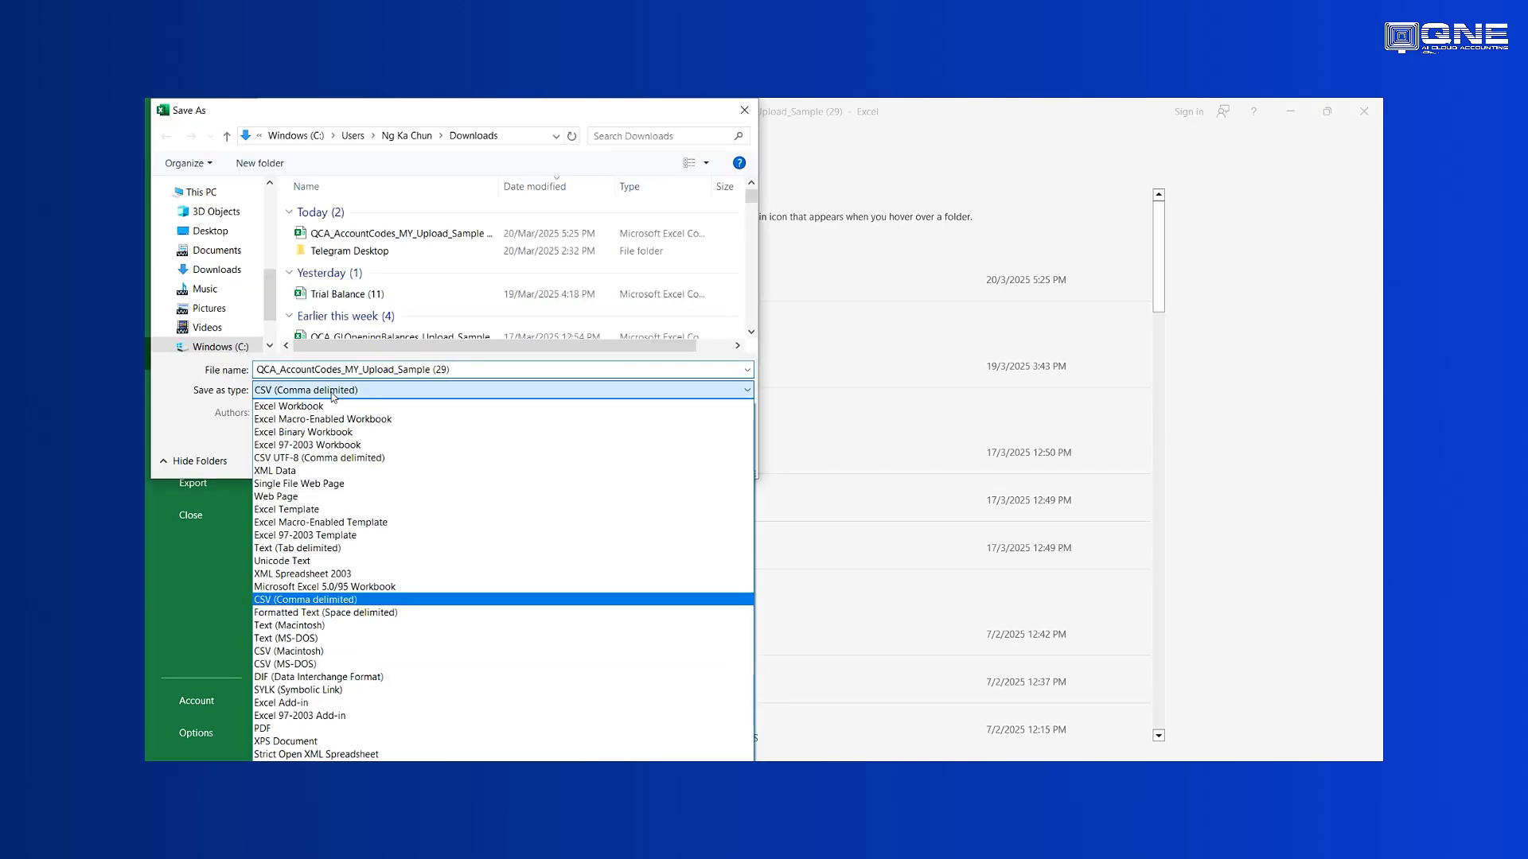
pyautogui.click(313, 603)
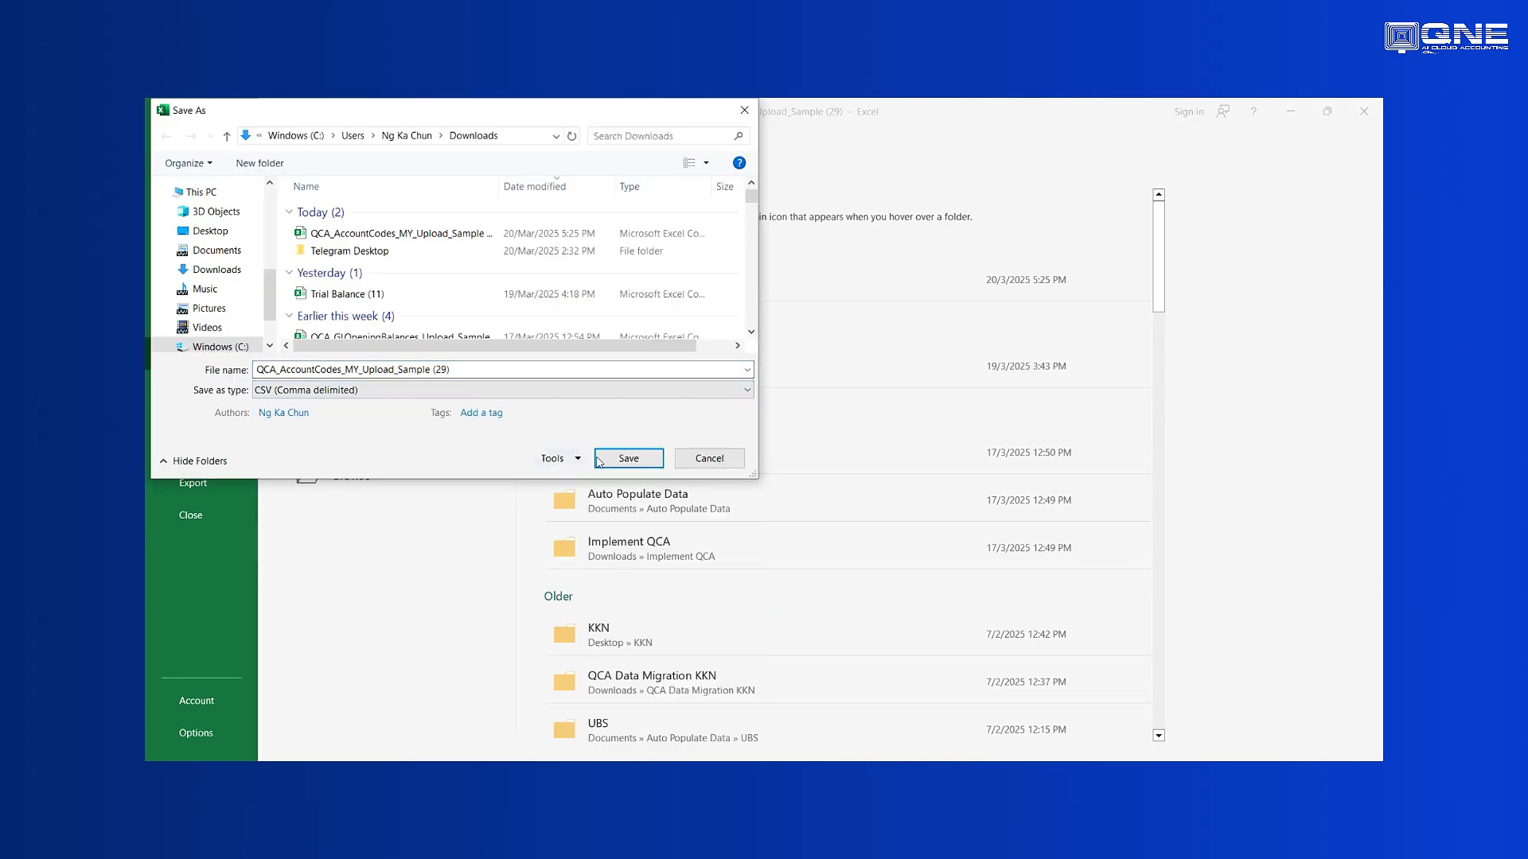
pyautogui.click(629, 458)
pyautogui.click(848, 438)
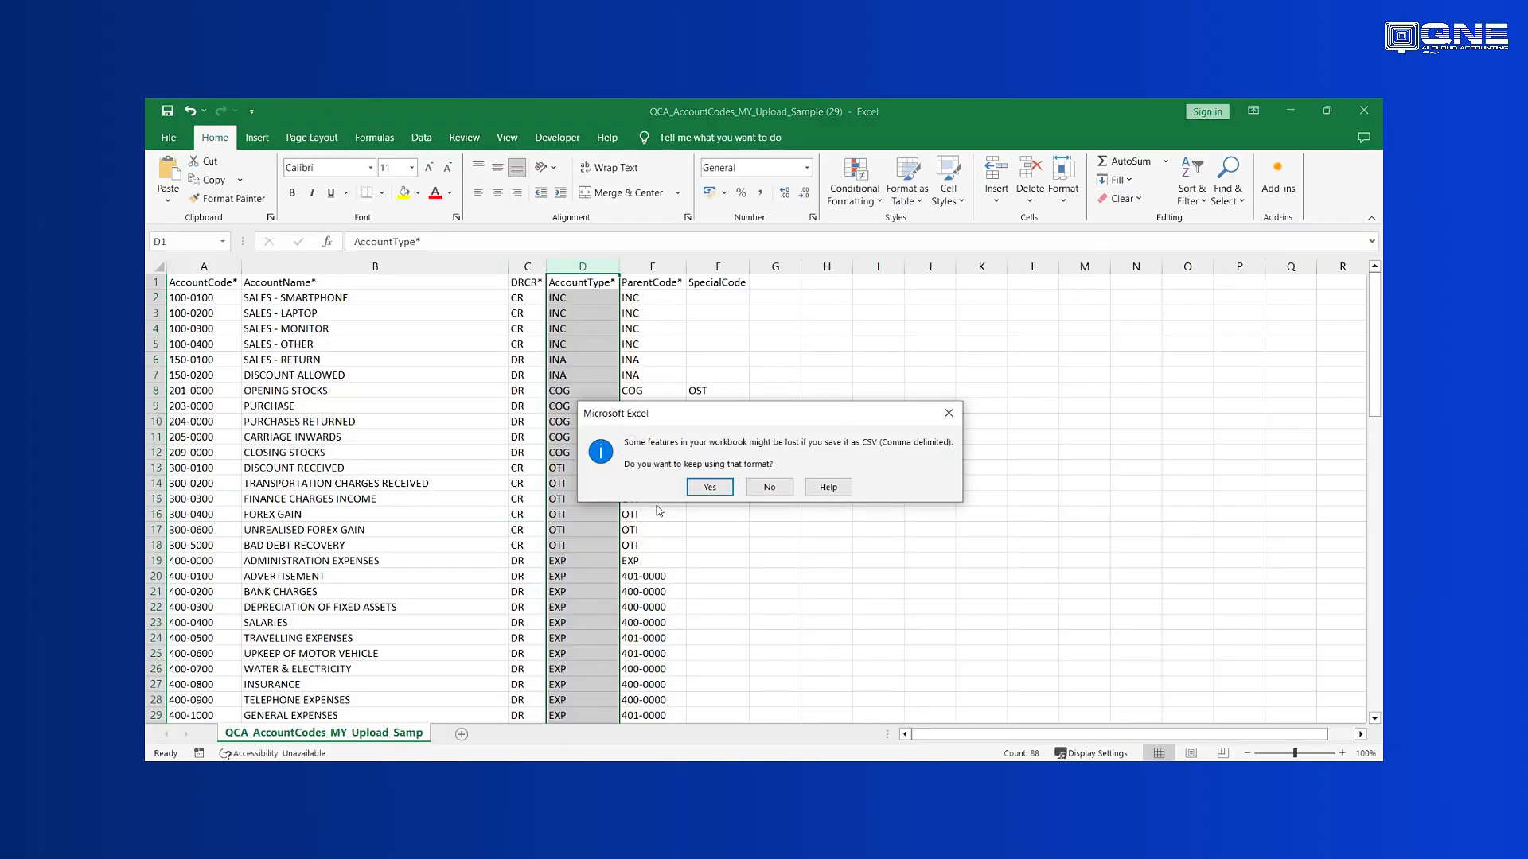
pyautogui.click(699, 488)
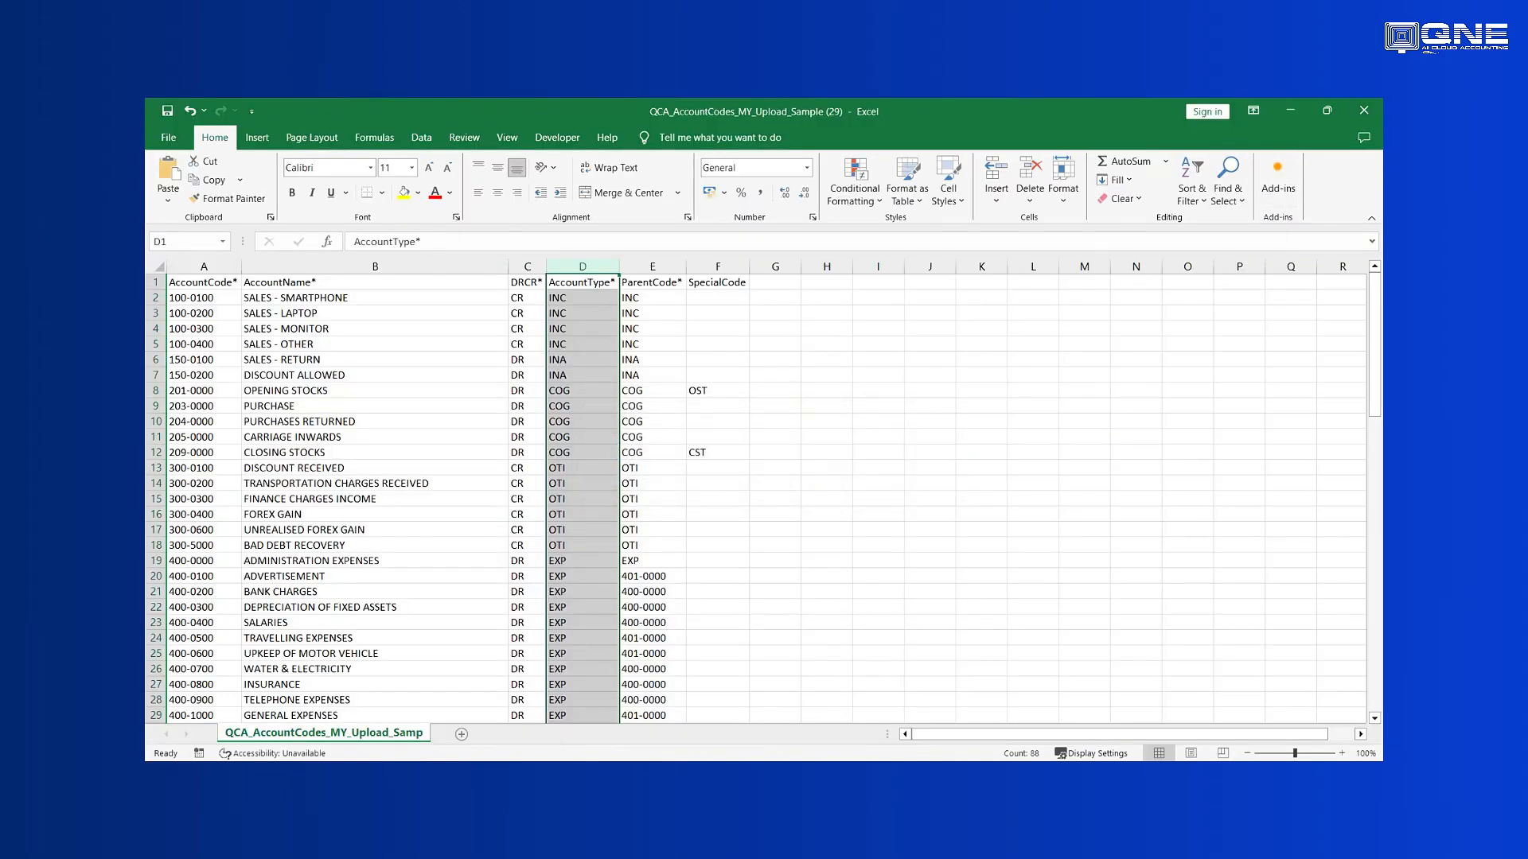
pyautogui.click(1363, 109)
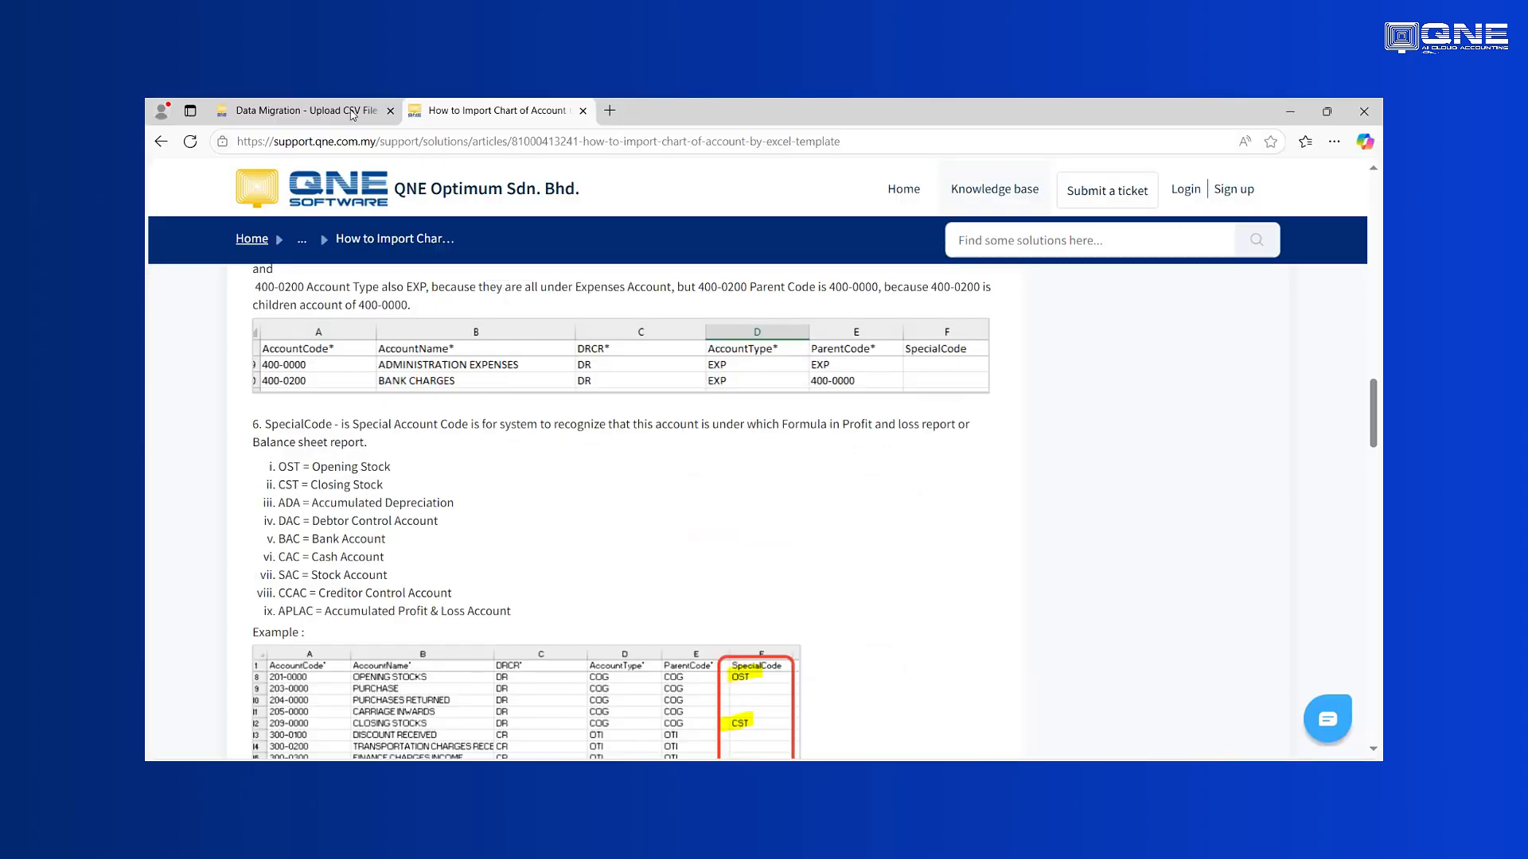
# Return to the Import Chart of Account page, upload QCA_AccountCodes_MY_Upload_Sample (29) from Downloads and import it
pyautogui.click(305, 109)
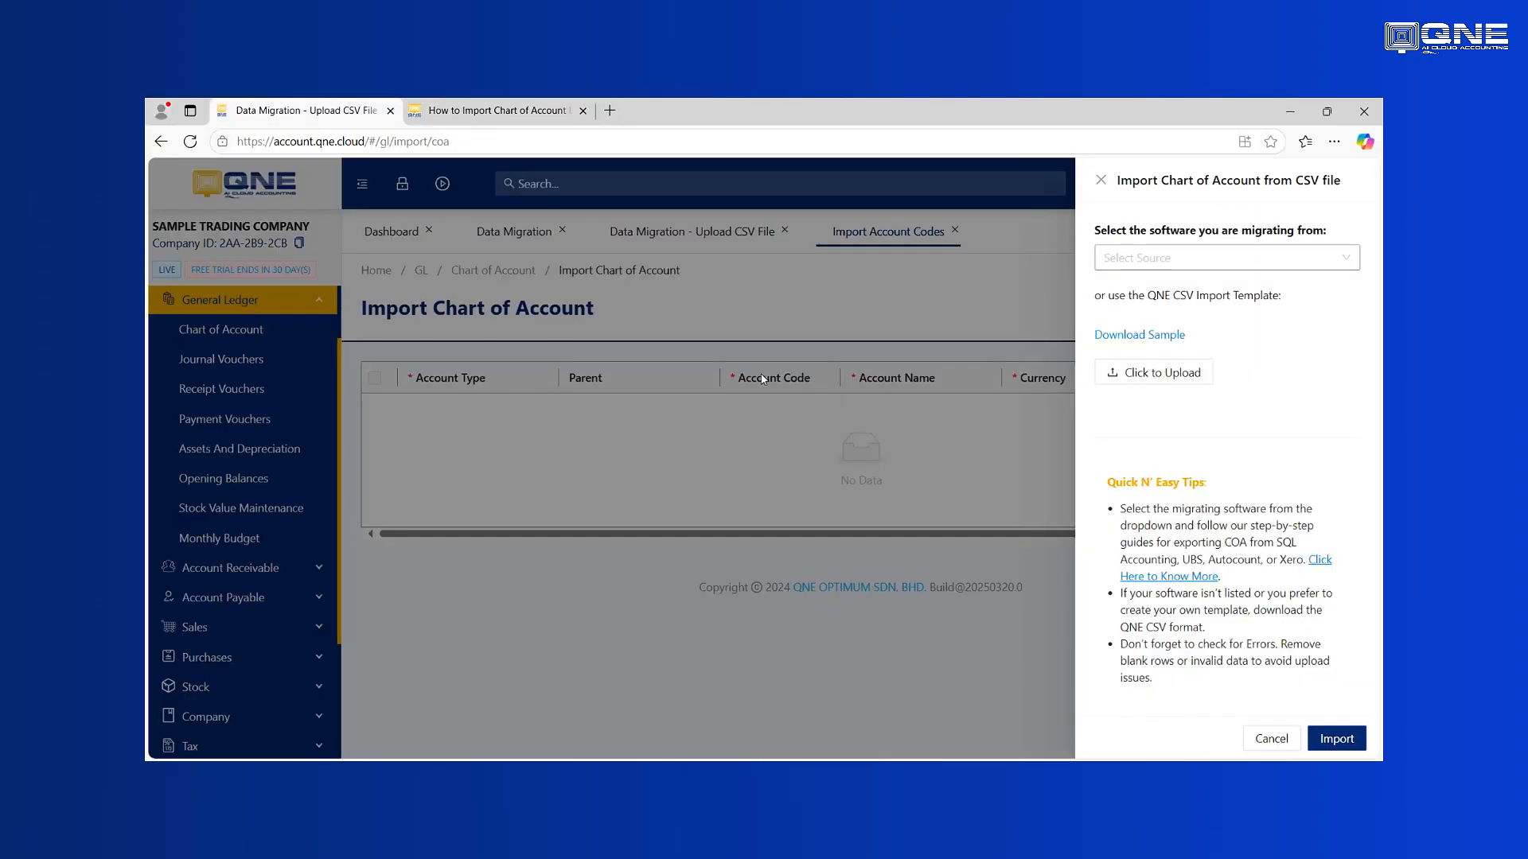
pyautogui.click(1164, 374)
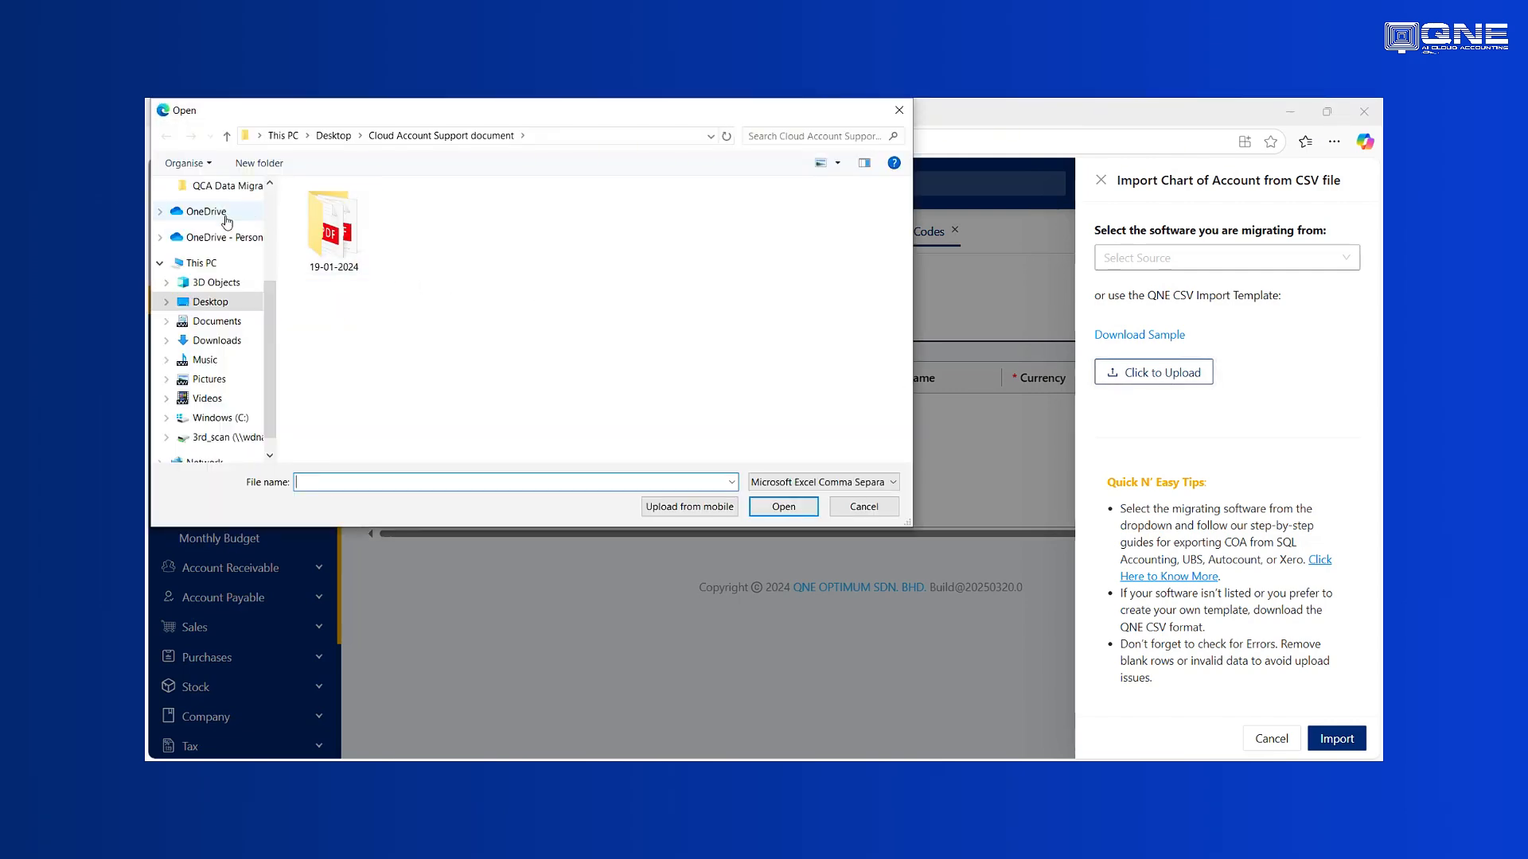
pyautogui.scroll(3, 223, 246)
pyautogui.click(230, 241)
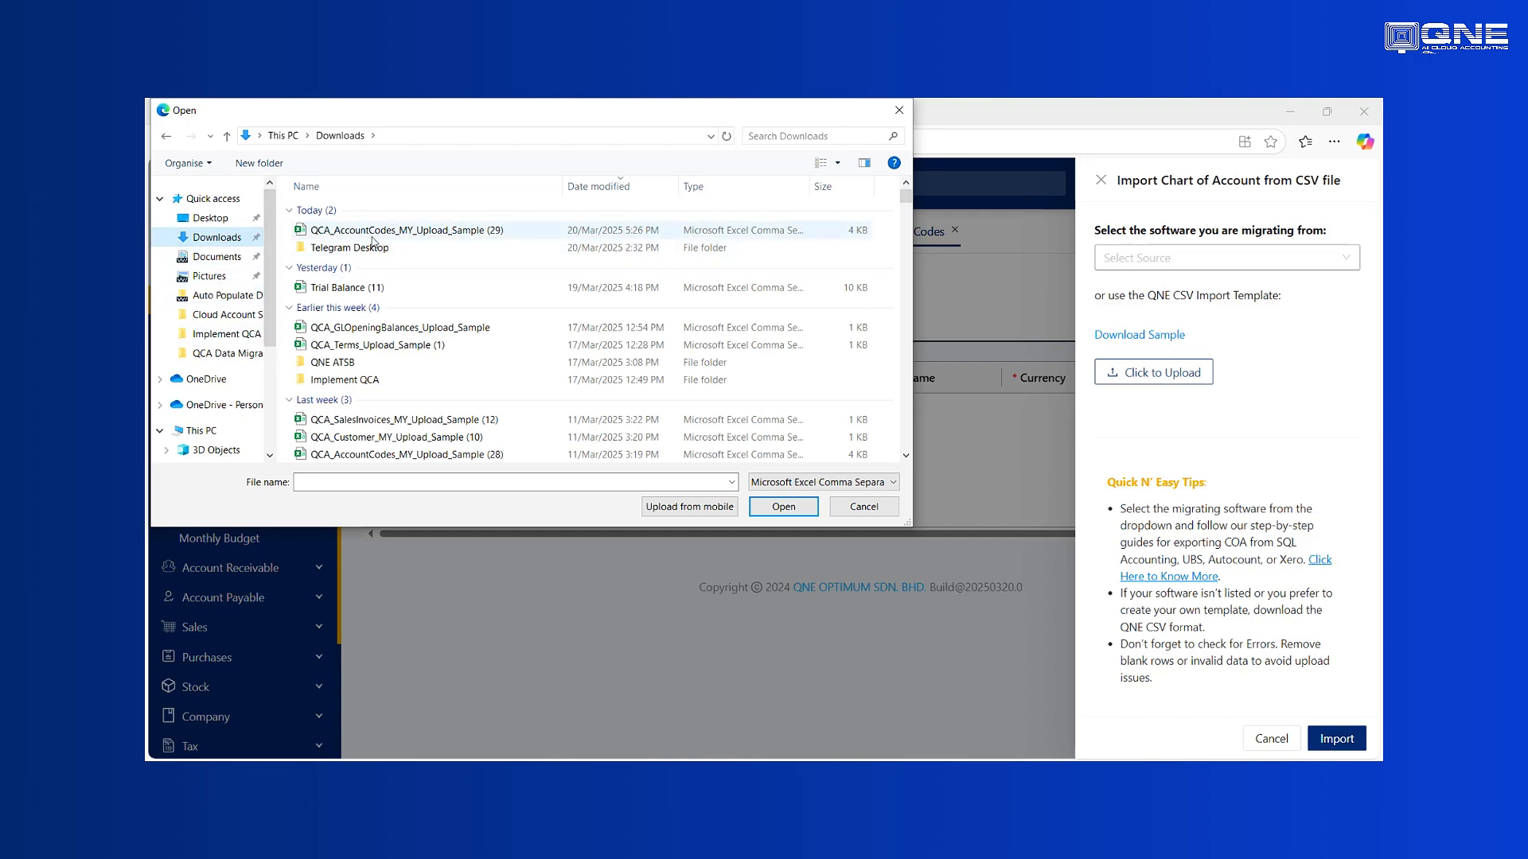
pyautogui.doubleClick(440, 231)
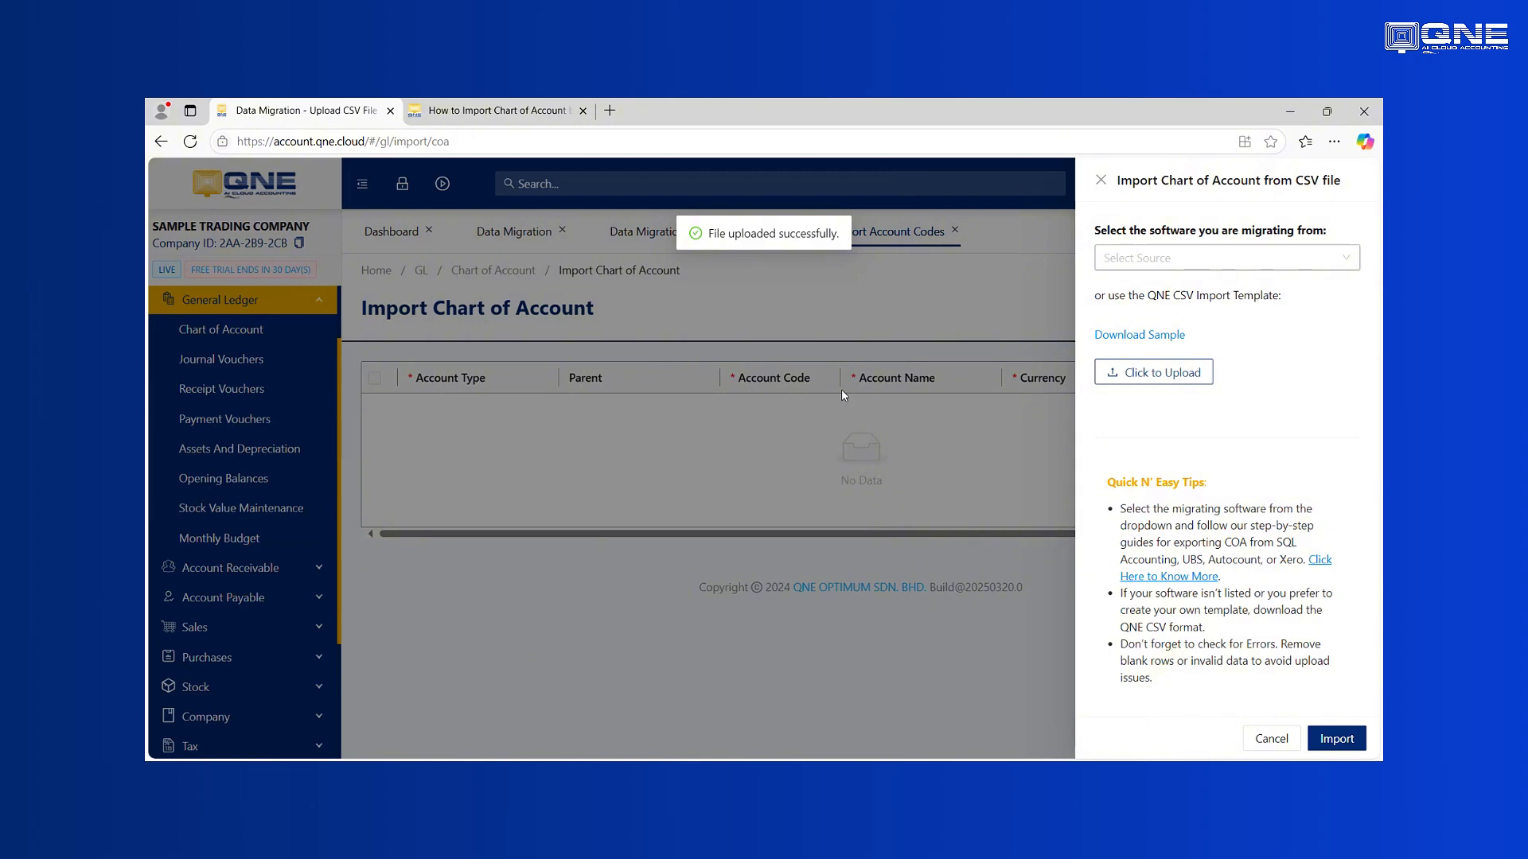
pyautogui.click(1358, 747)
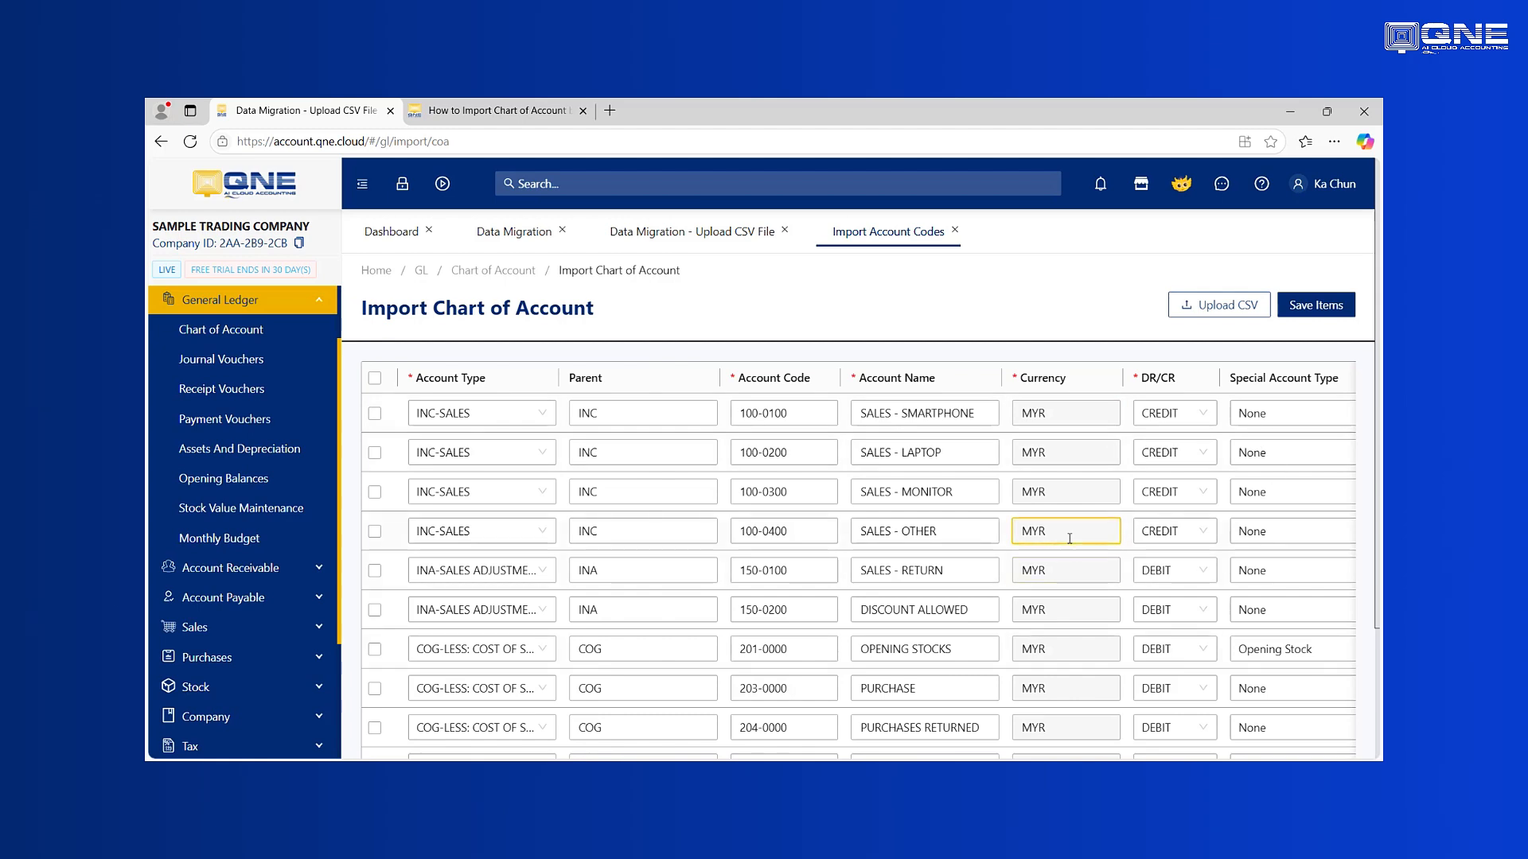
# Show 50 records per page in the import grid and review the loaded account rows
pyautogui.scroll(-3, 1028, 533)
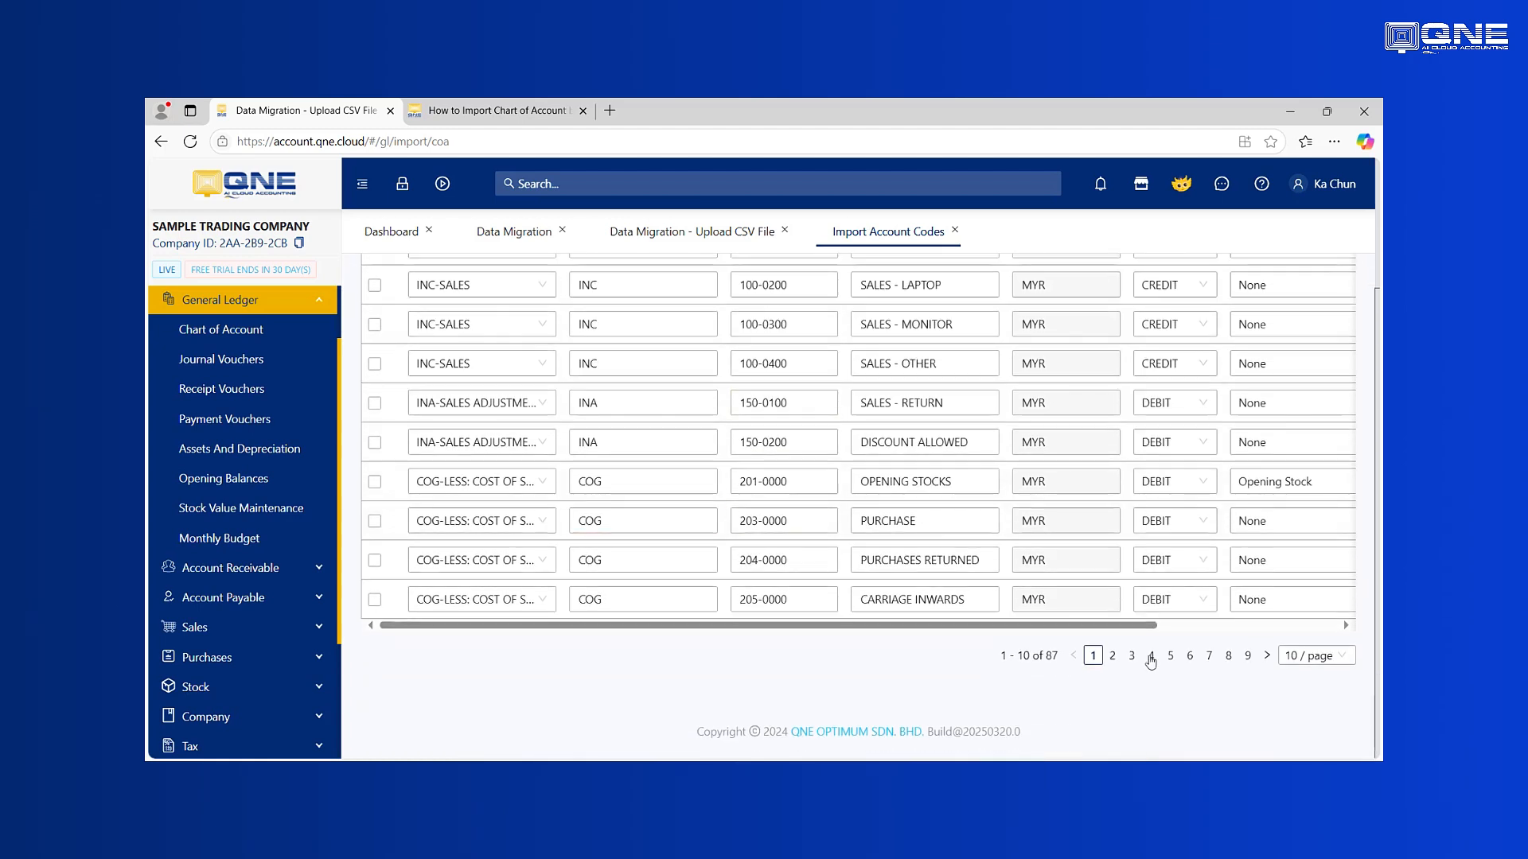
pyautogui.click(1320, 655)
pyautogui.click(1316, 628)
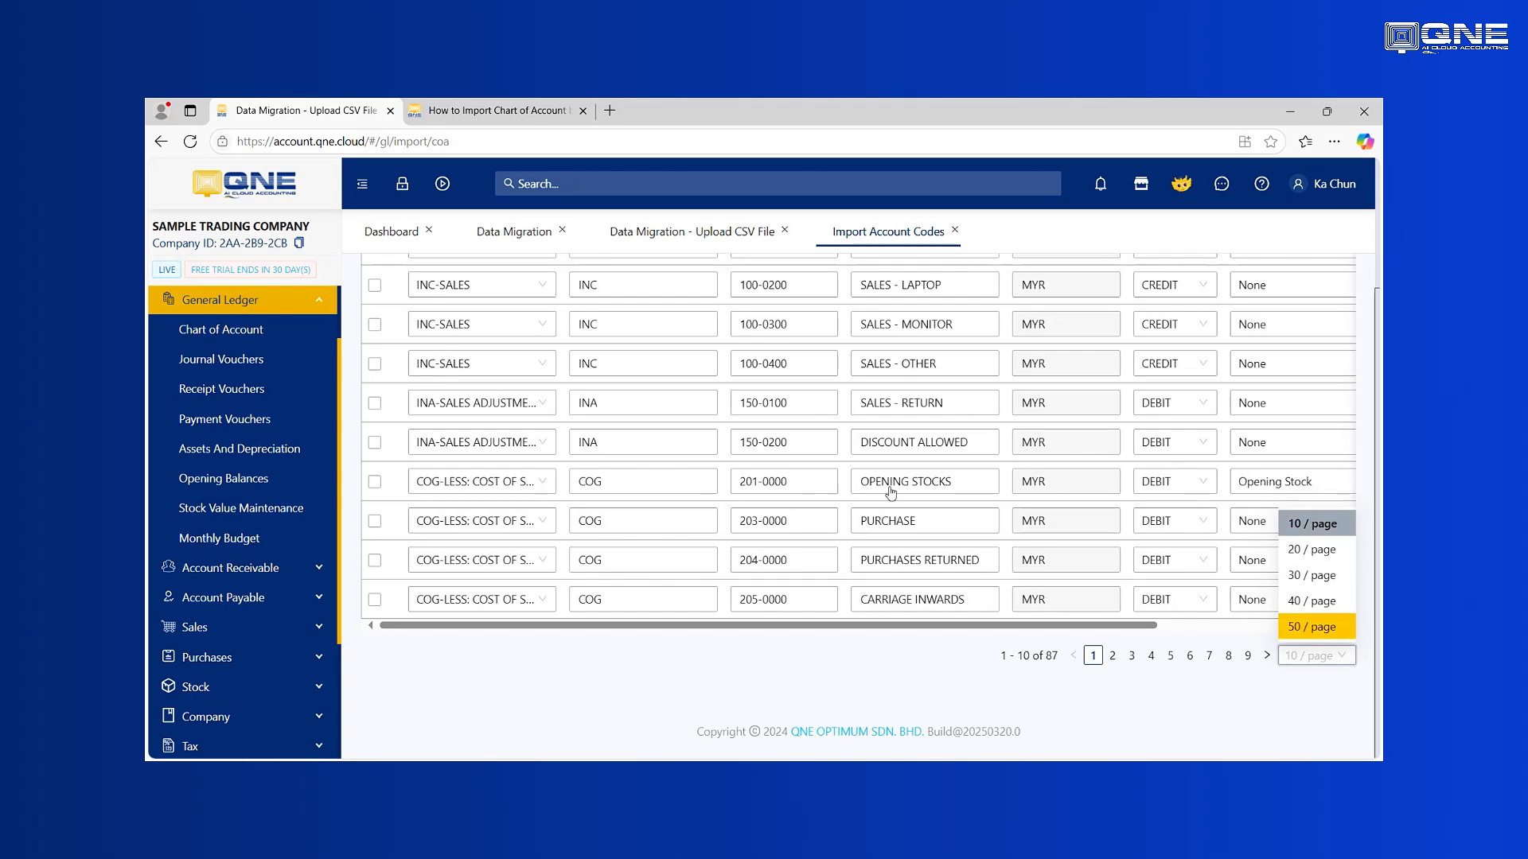
pyautogui.scroll(2, 605, 387)
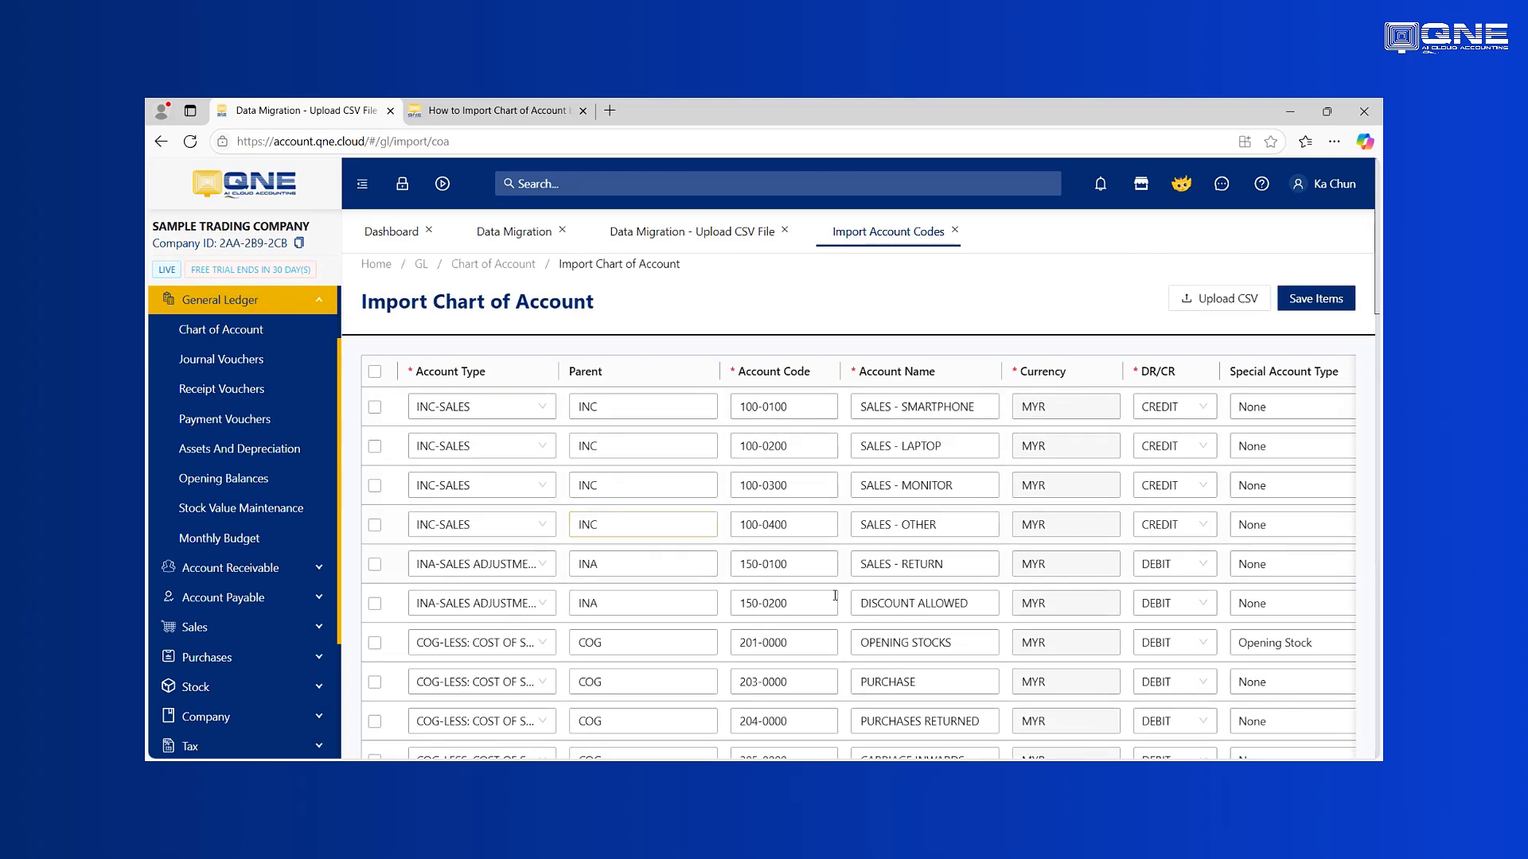
pyautogui.scroll(-5, 1136, 485)
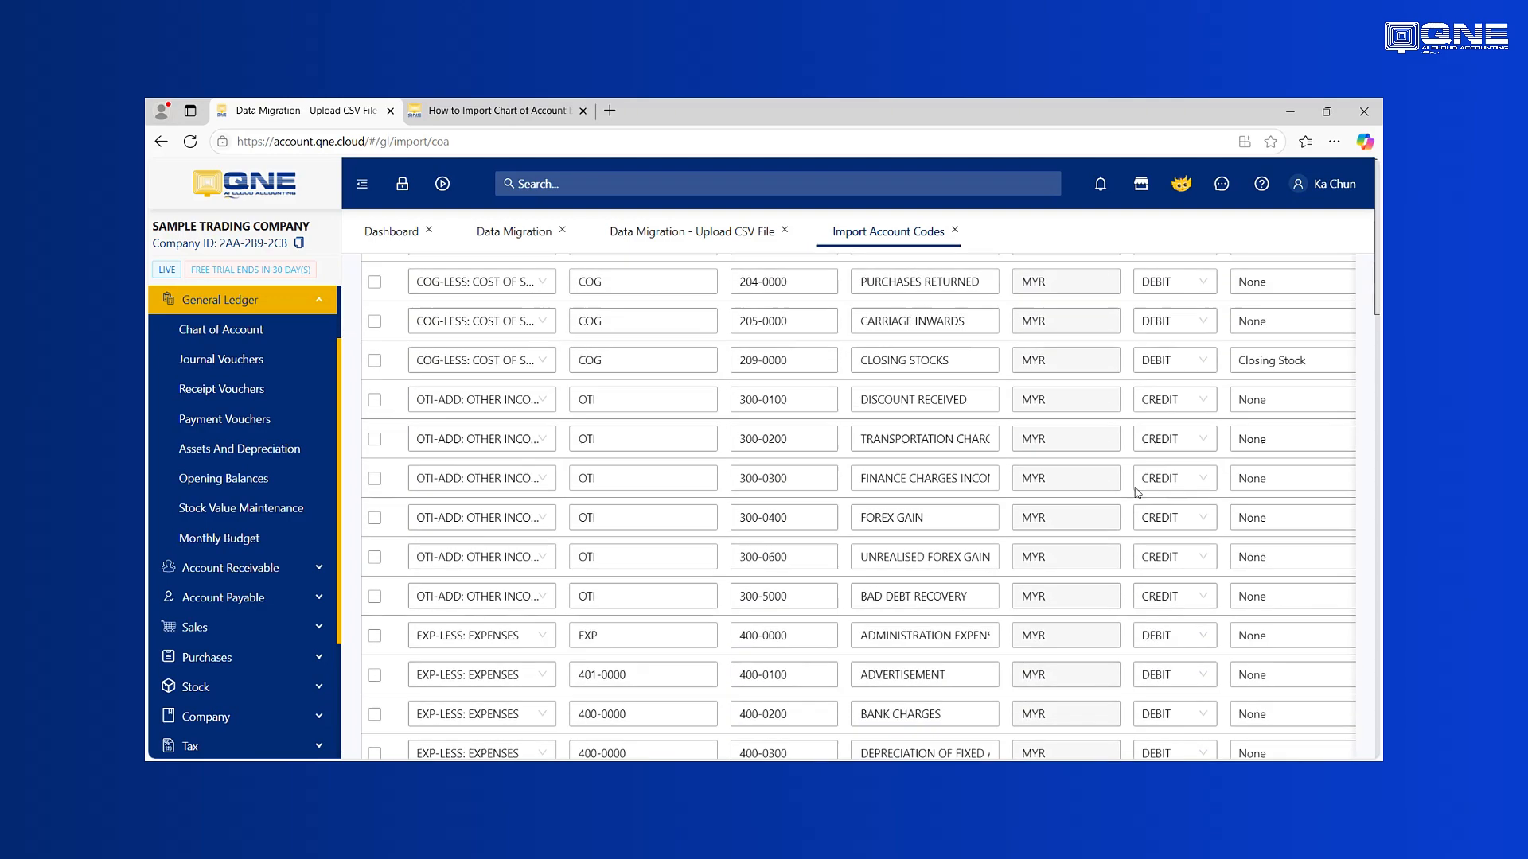
pyautogui.scroll(-9, 1137, 491)
pyautogui.scroll(14, 1215, 460)
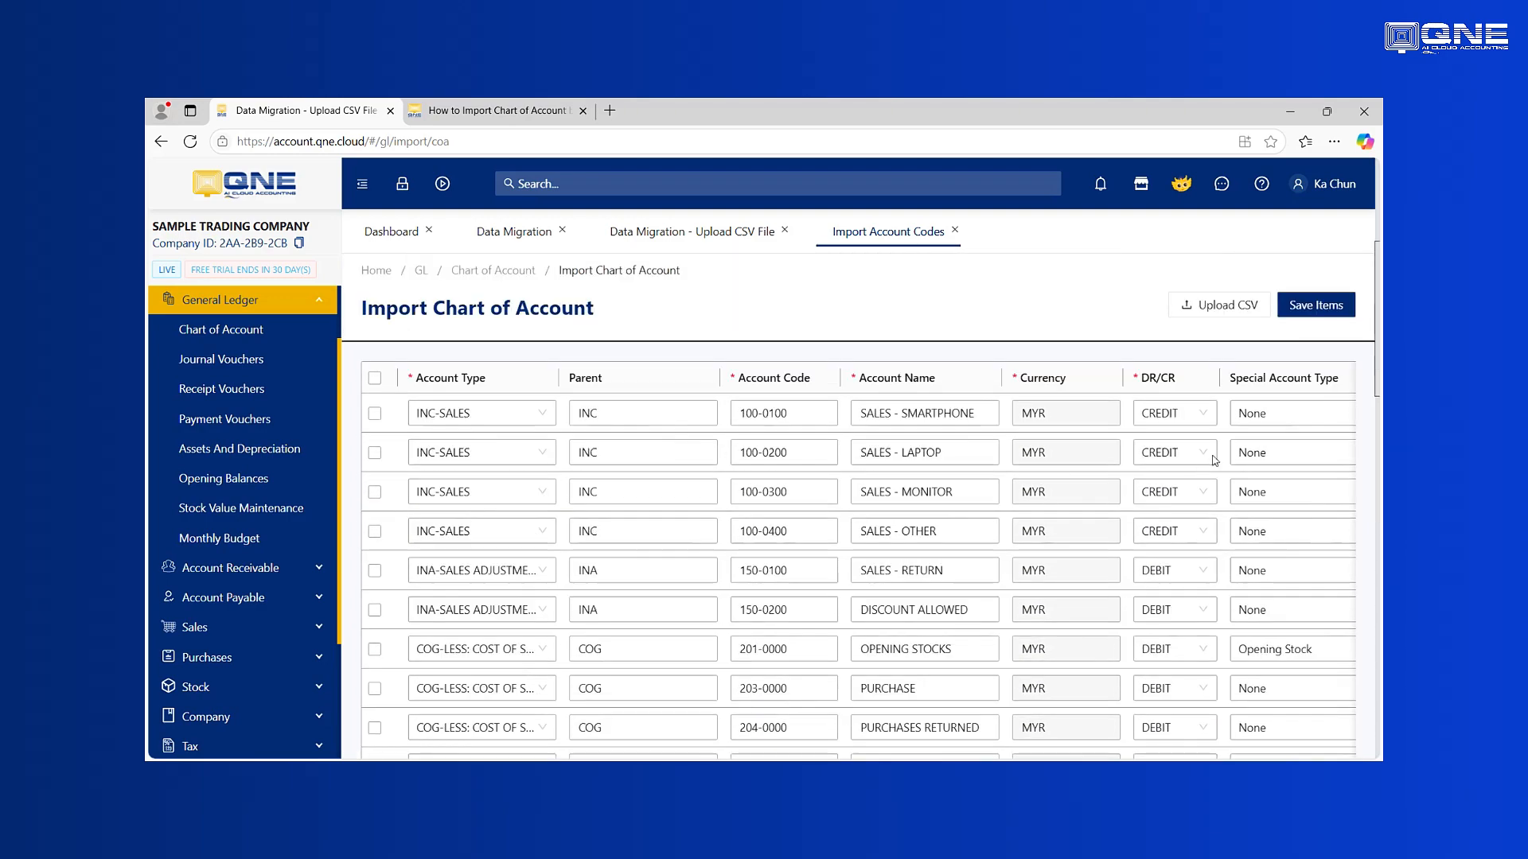
# Save the imported chart of account items and close the Import Account Codes page
pyautogui.click(1305, 305)
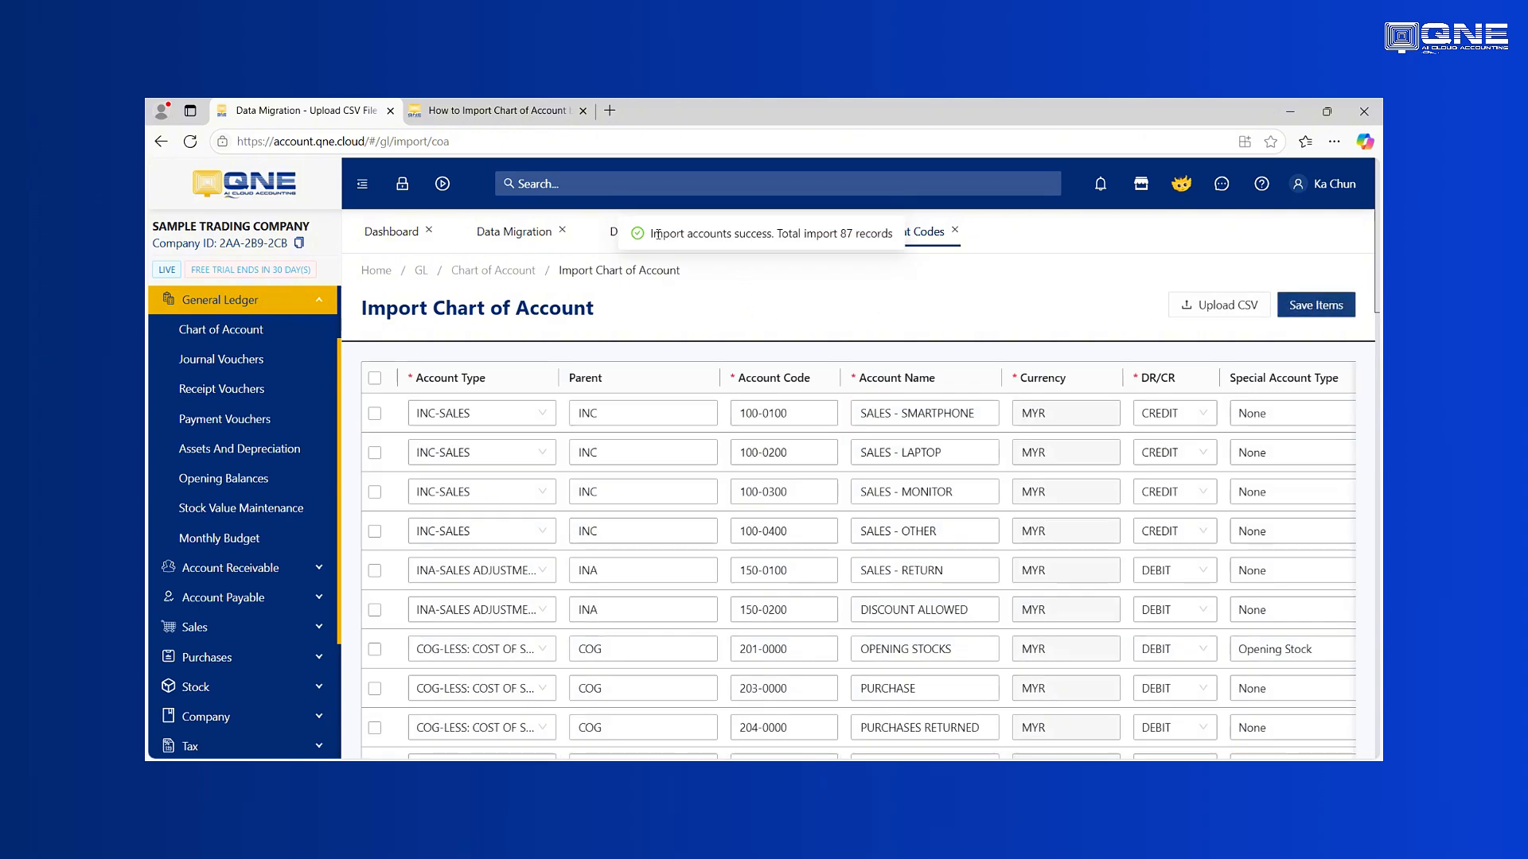
pyautogui.moveTo(643, 237); pyautogui.dragTo(898, 249)
pyautogui.click(977, 292)
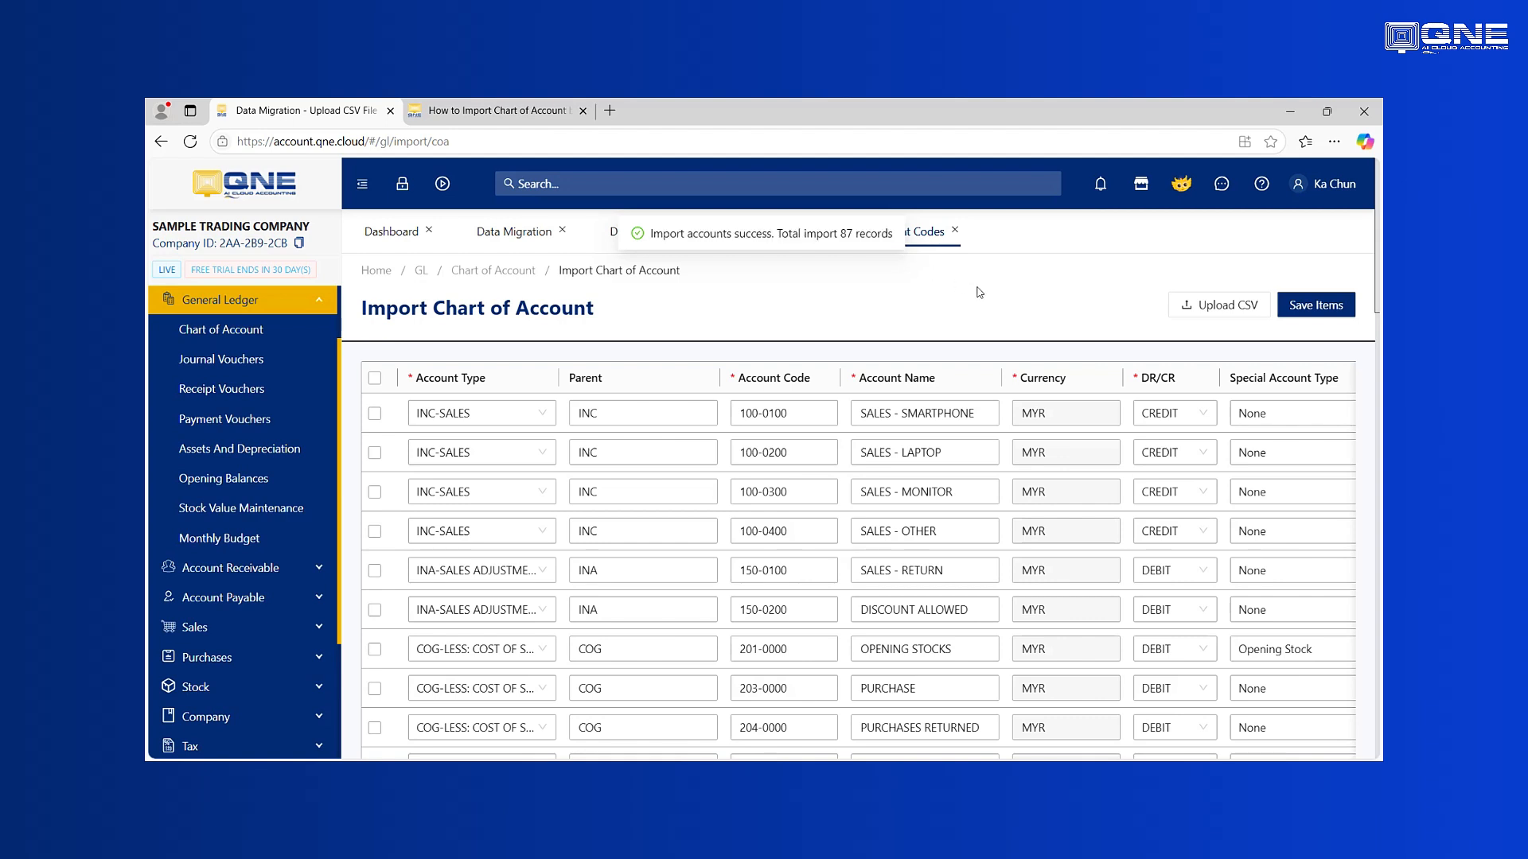
pyautogui.click(954, 231)
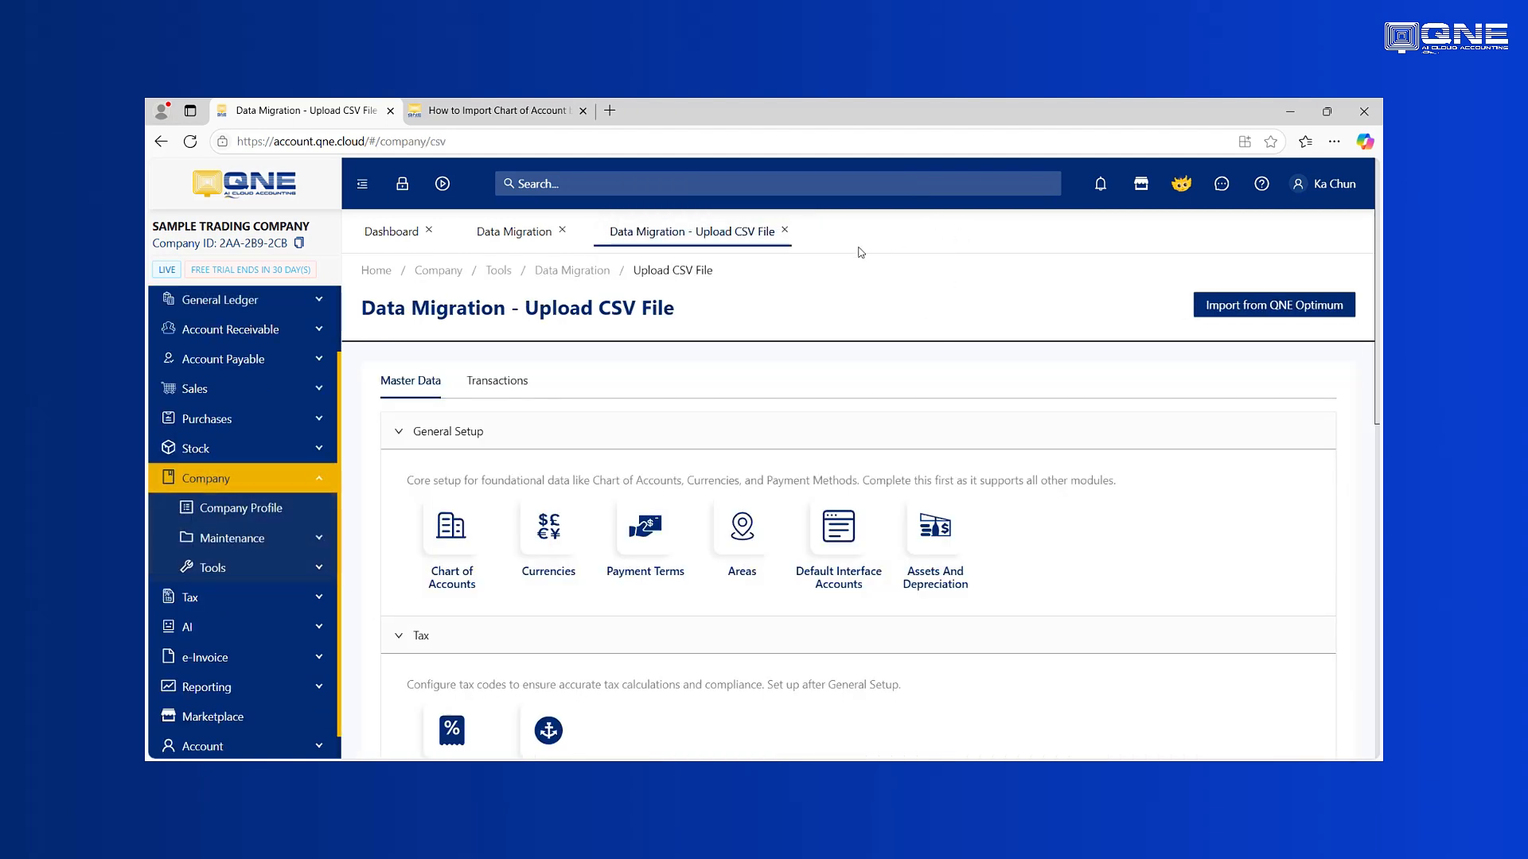
# Open the Currencies import from General Setup, download its sample CSV and dismiss the upload pane
pyautogui.click(541, 523)
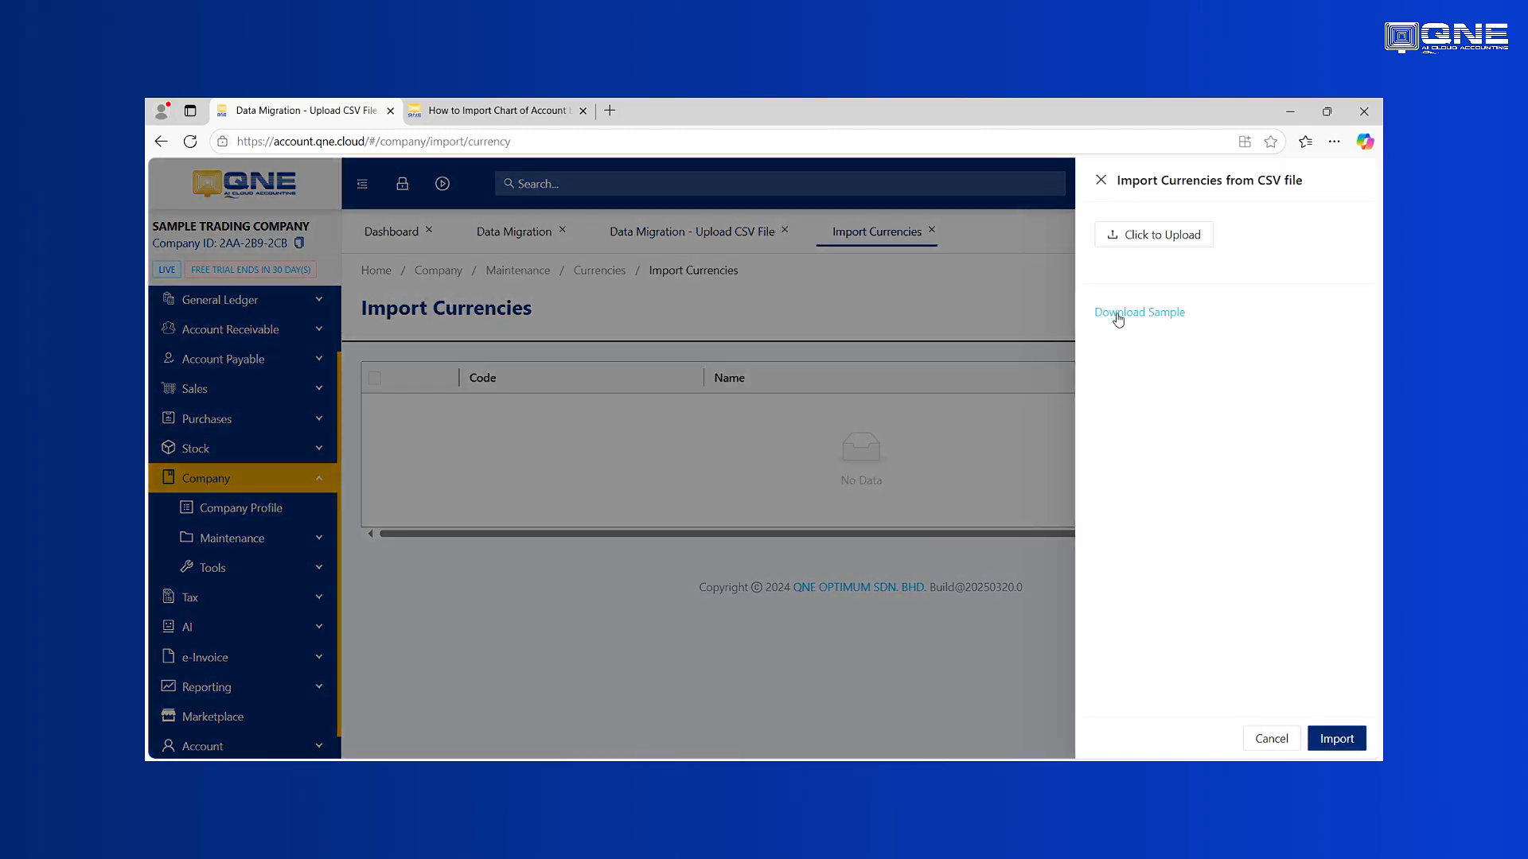
pyautogui.click(1126, 315)
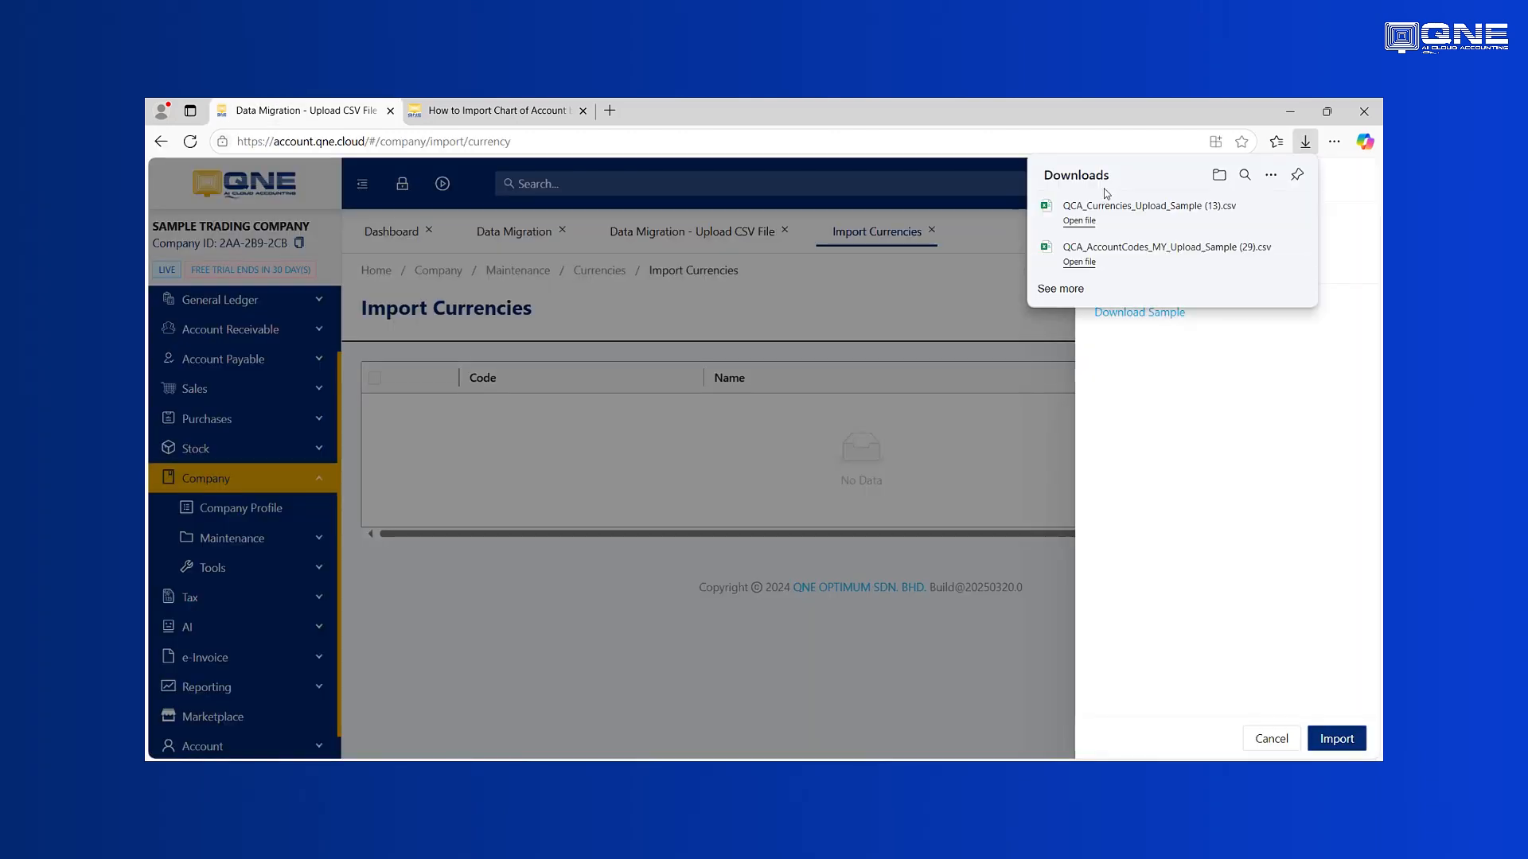
pyautogui.click(1305, 147)
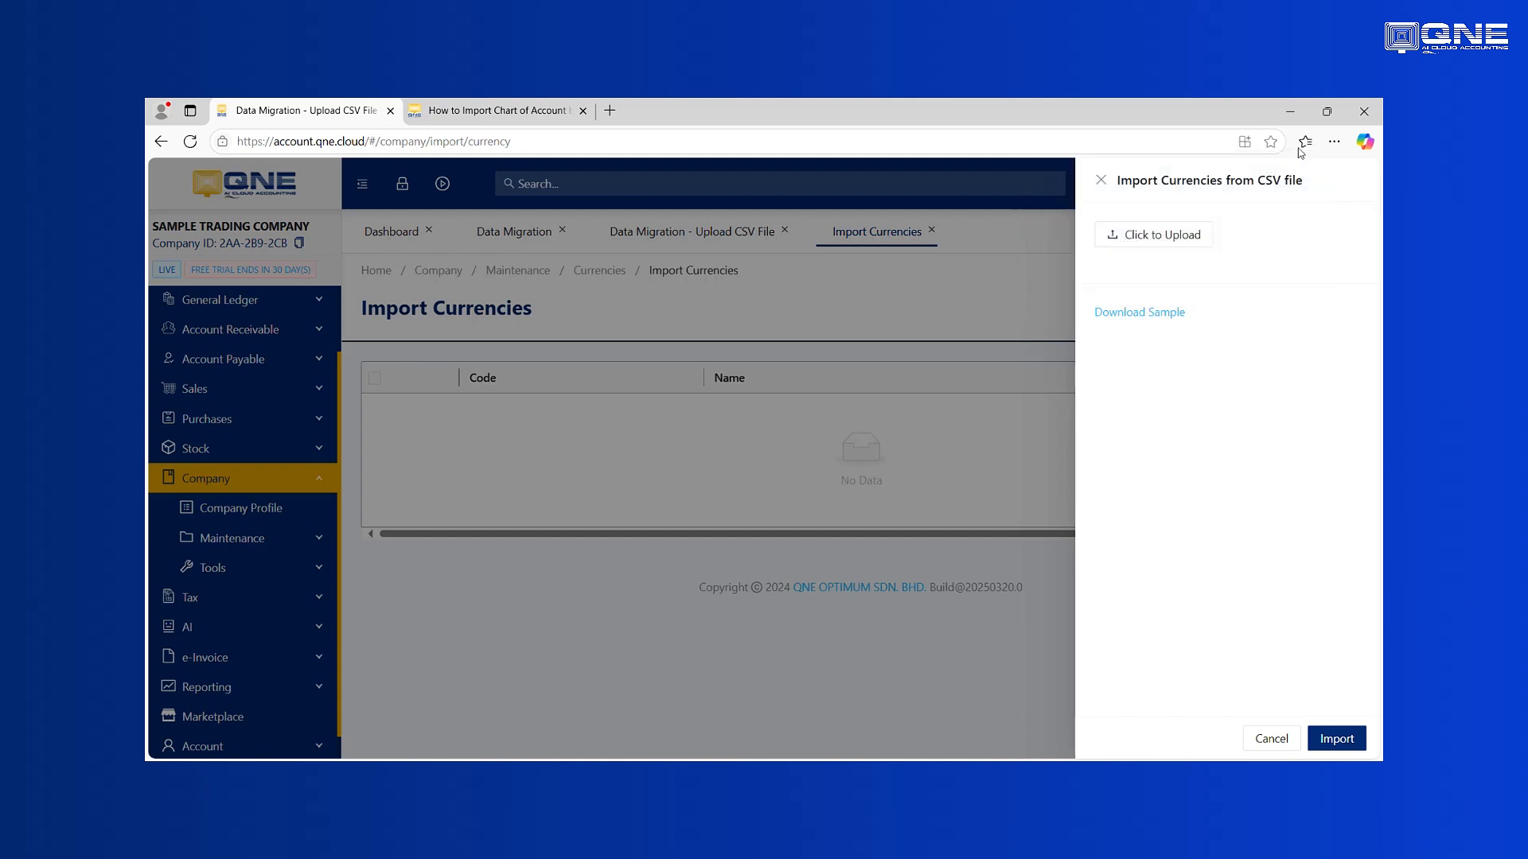
pyautogui.click(1101, 180)
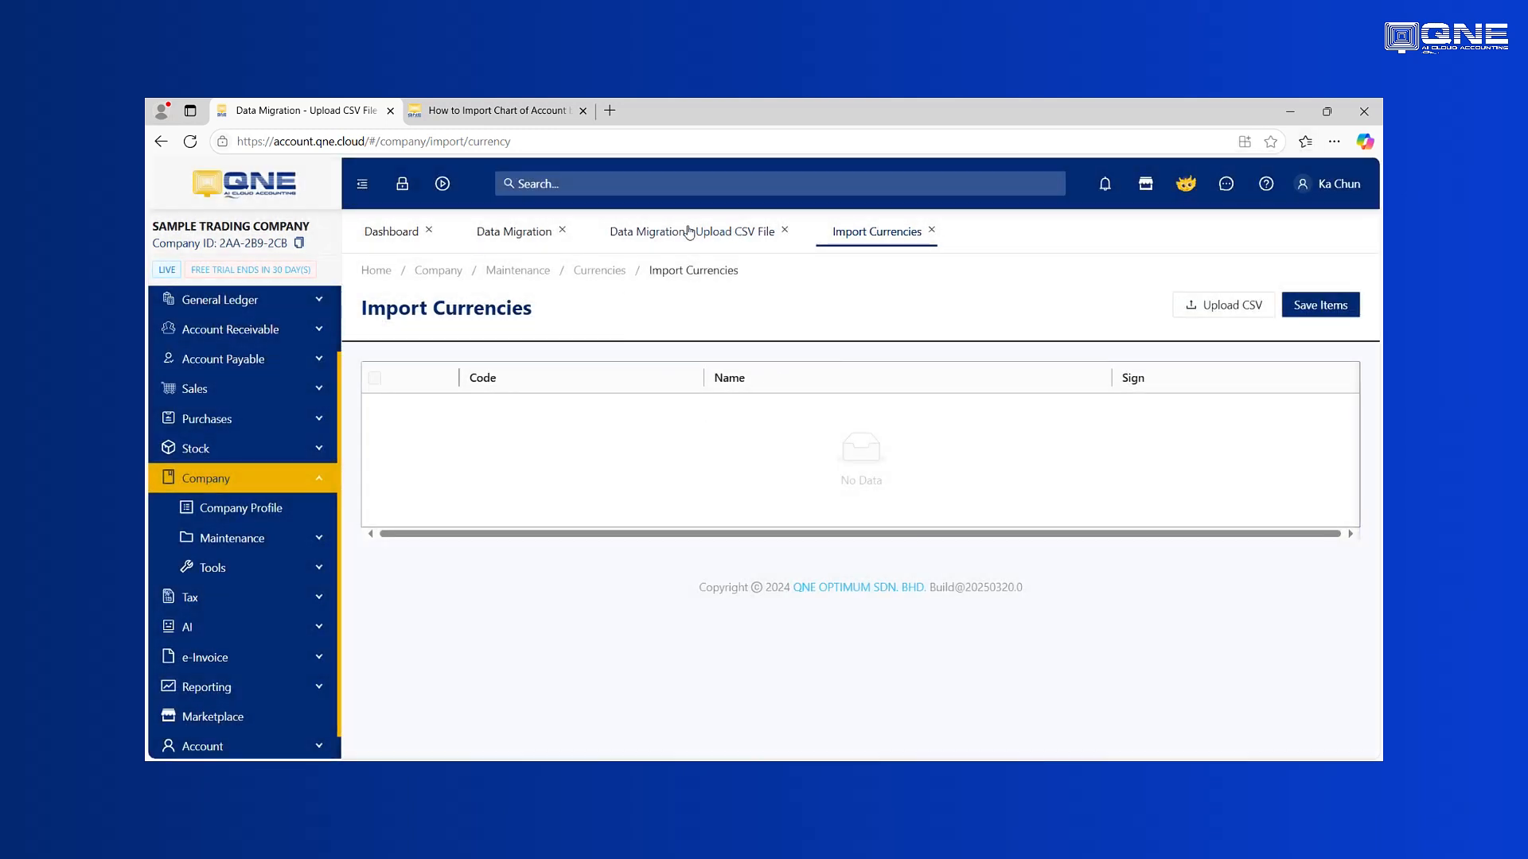
# Return to the CSV upload overview, open the Default Interface Accounts import, and download and open its sample file
pyautogui.click(660, 239)
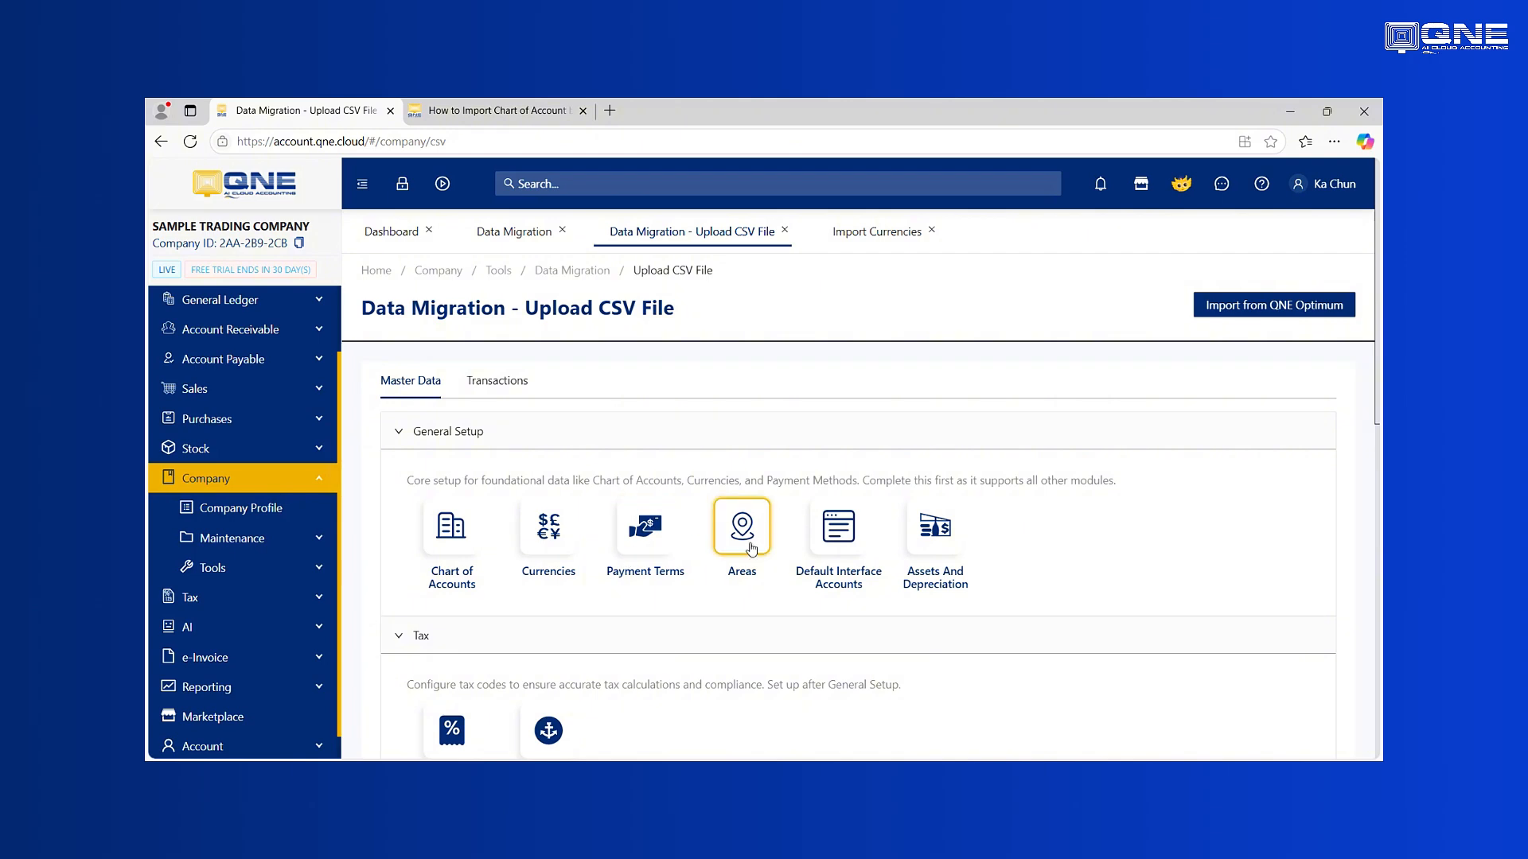
pyautogui.click(848, 545)
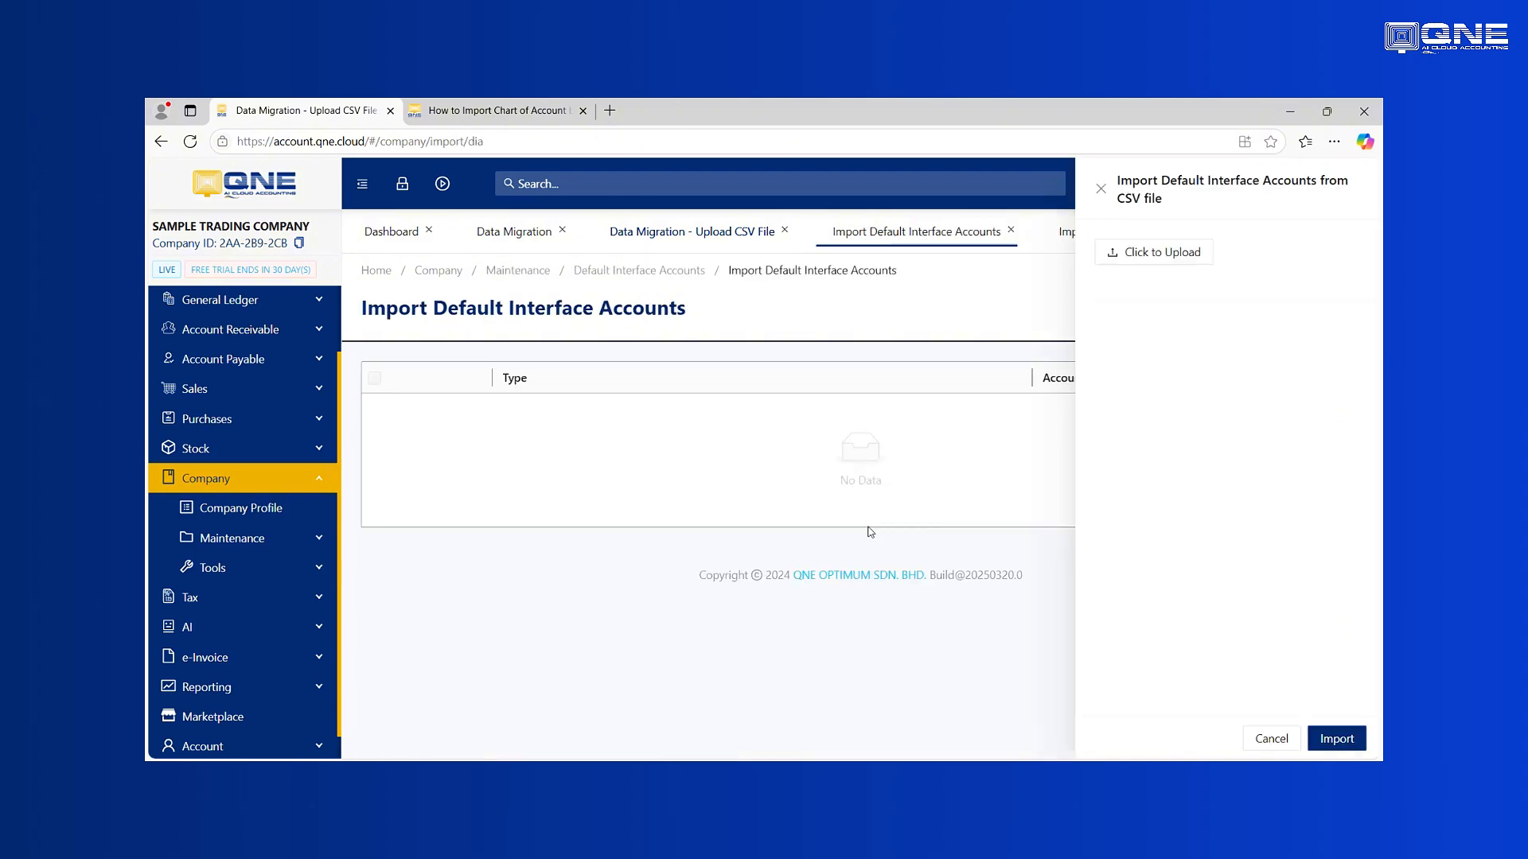
pyautogui.click(1136, 332)
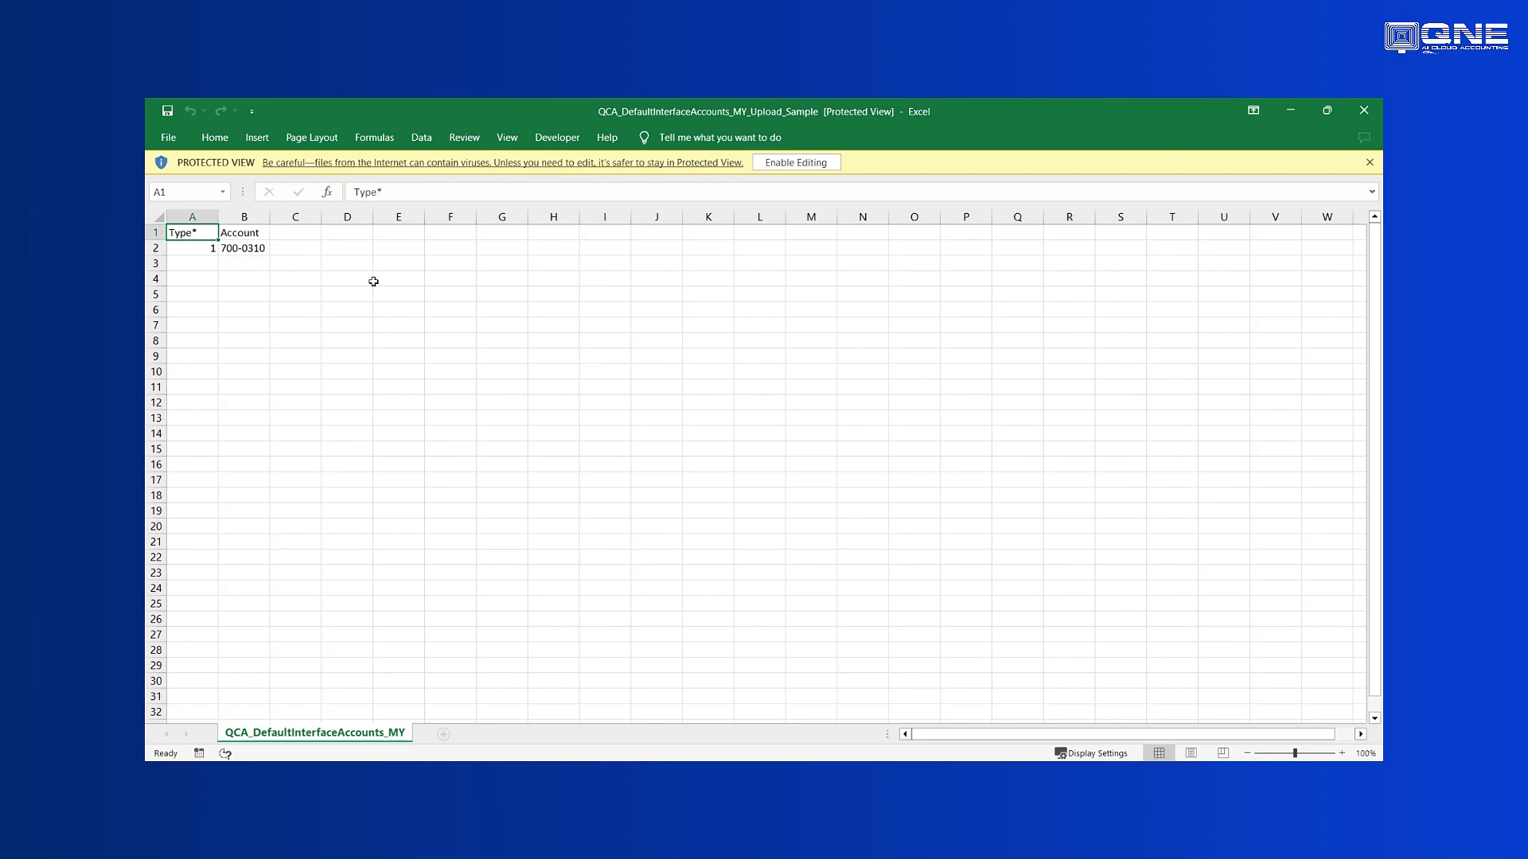
# Examine the sample entries in the Type and Account columns of the default interface accounts template, and close the workbook
pyautogui.click(196, 251)
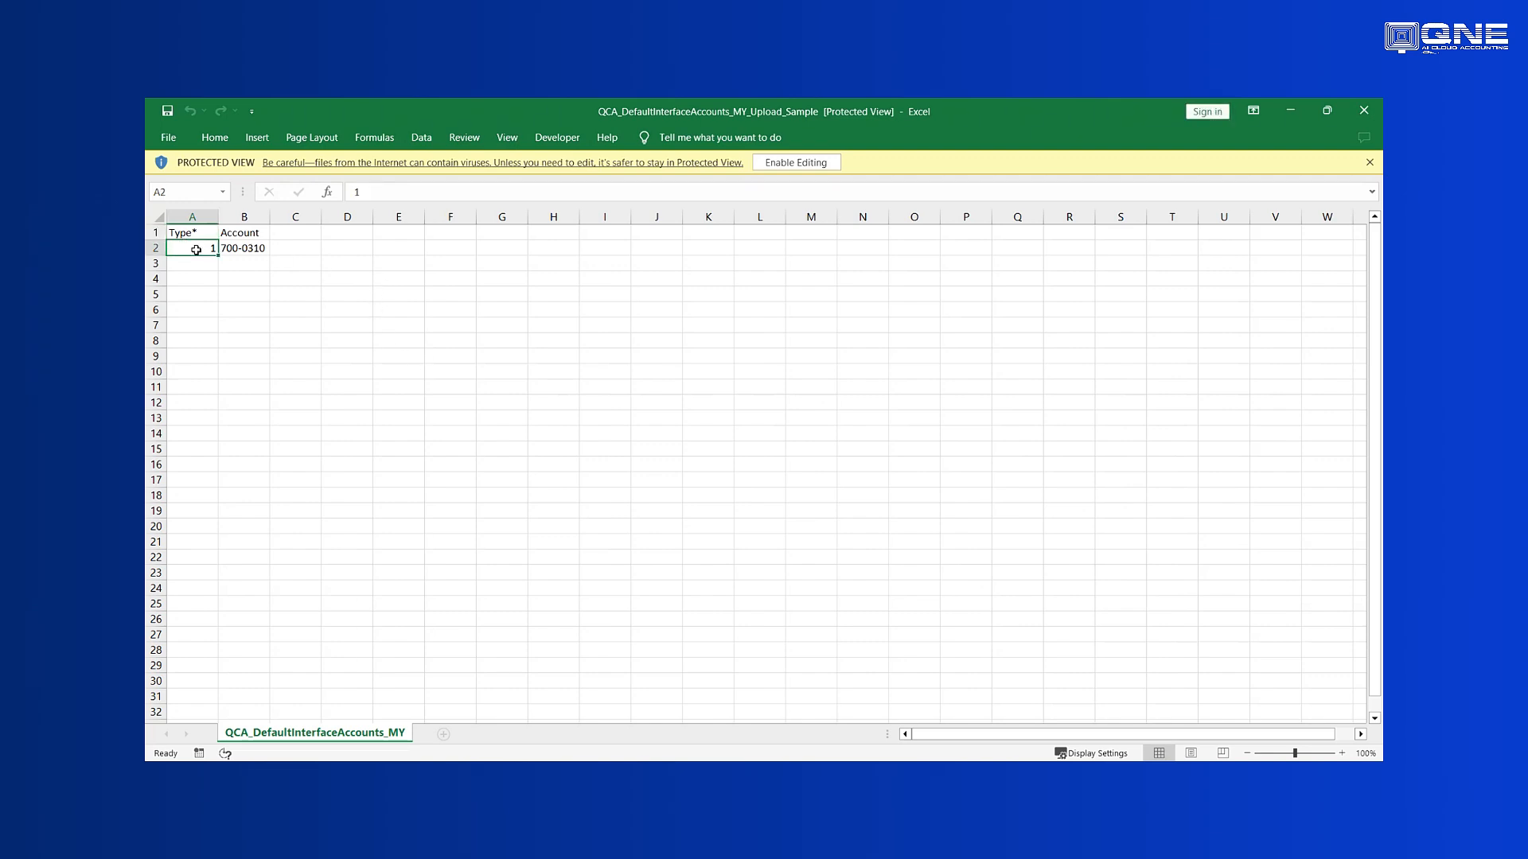
pyautogui.click(257, 249)
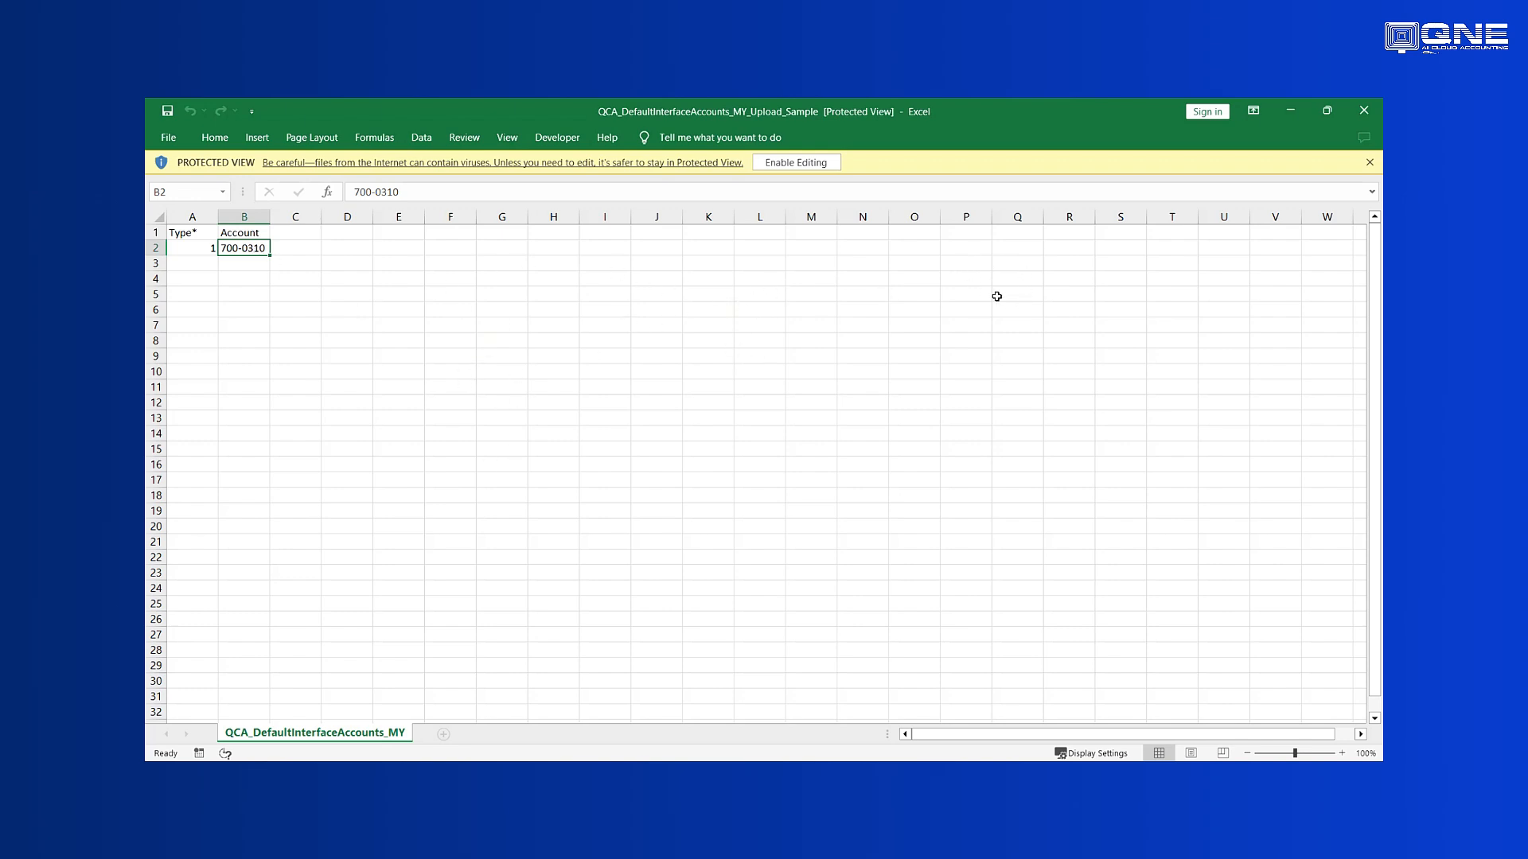
pyautogui.click(1363, 111)
pyautogui.click(1362, 112)
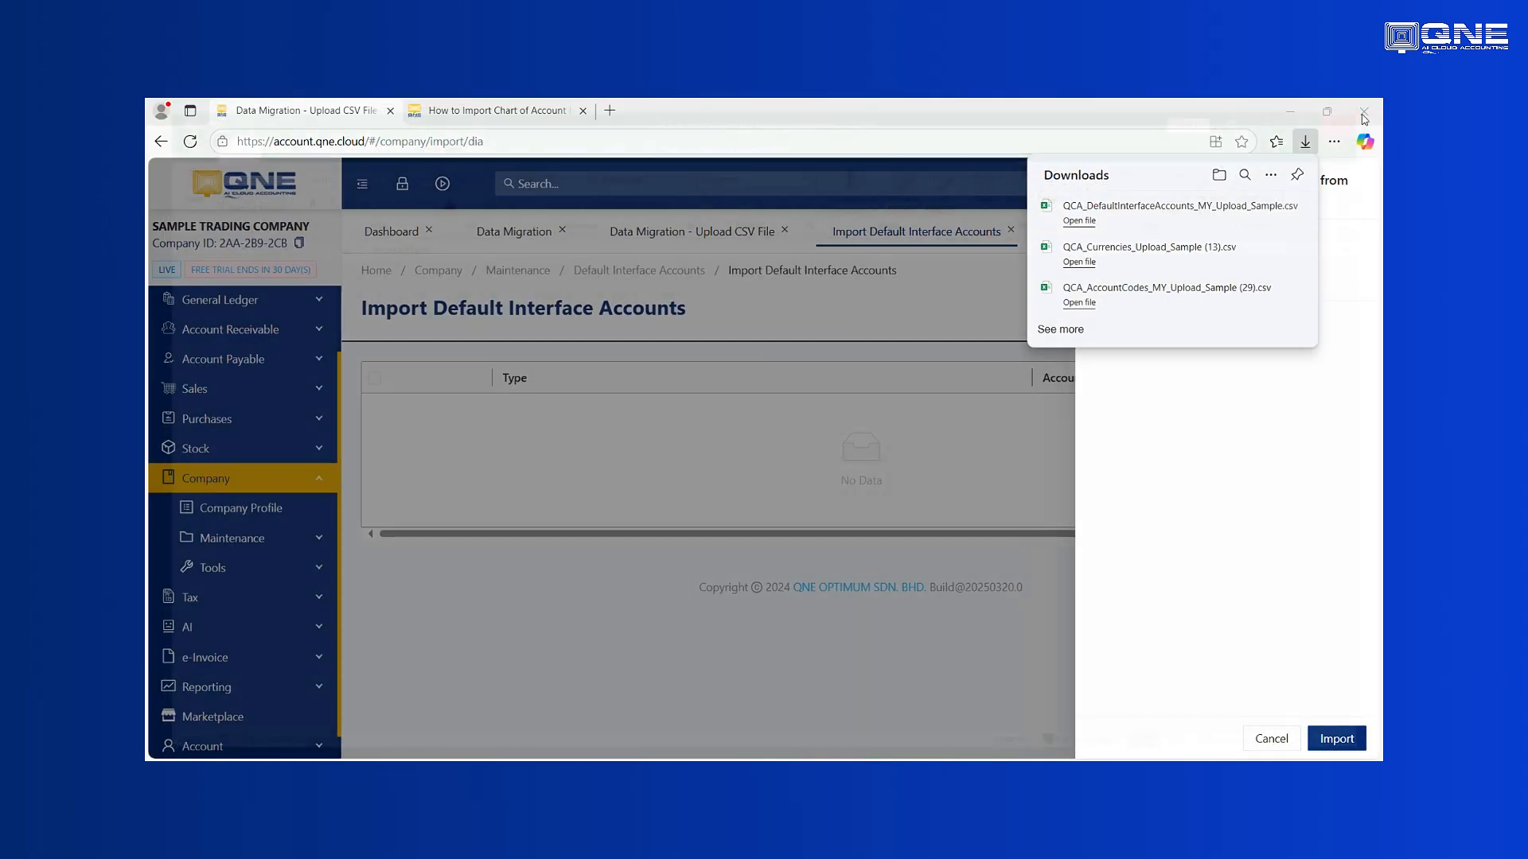